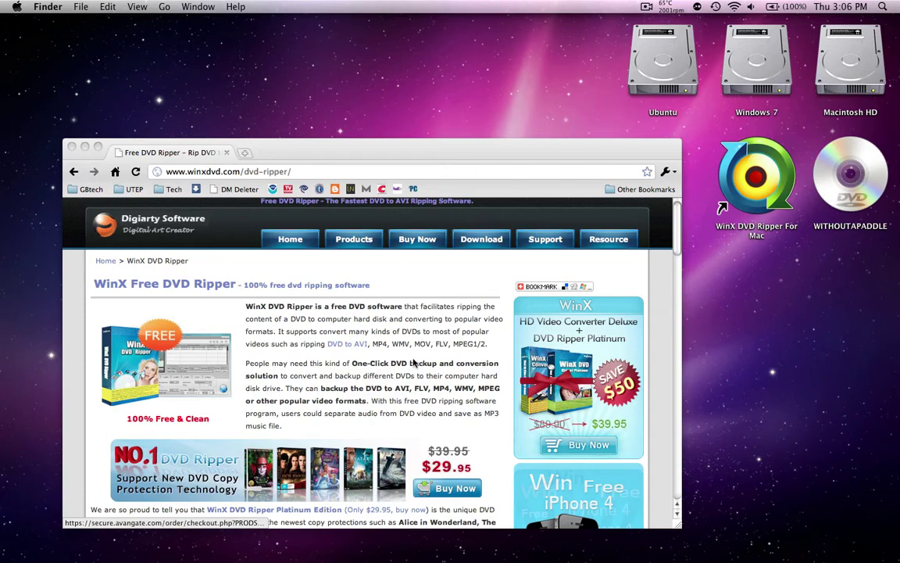
Look over the WinX Free DVD Ripper product page and its web address
click(365, 305)
scroll(415, 362, down, 3)
scroll(414, 362, up, 3)
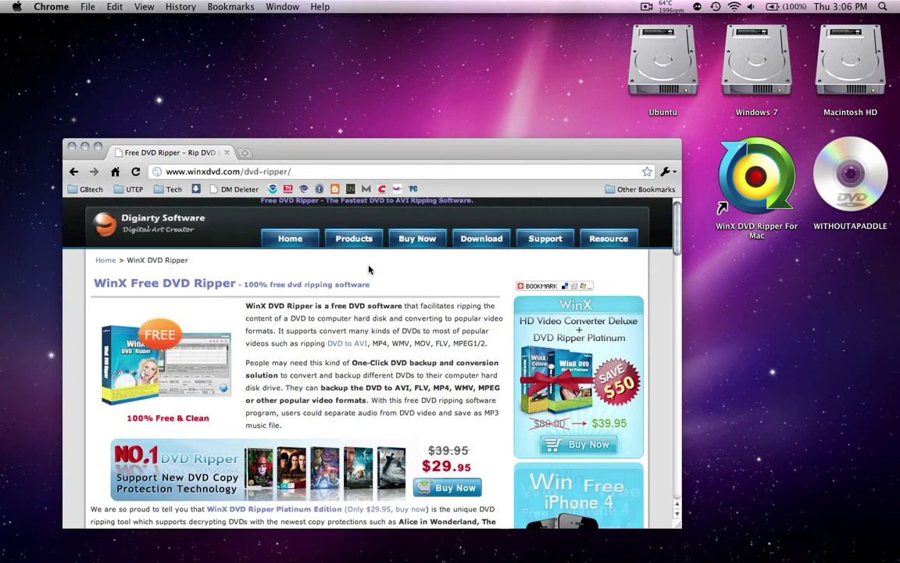
click(177, 171)
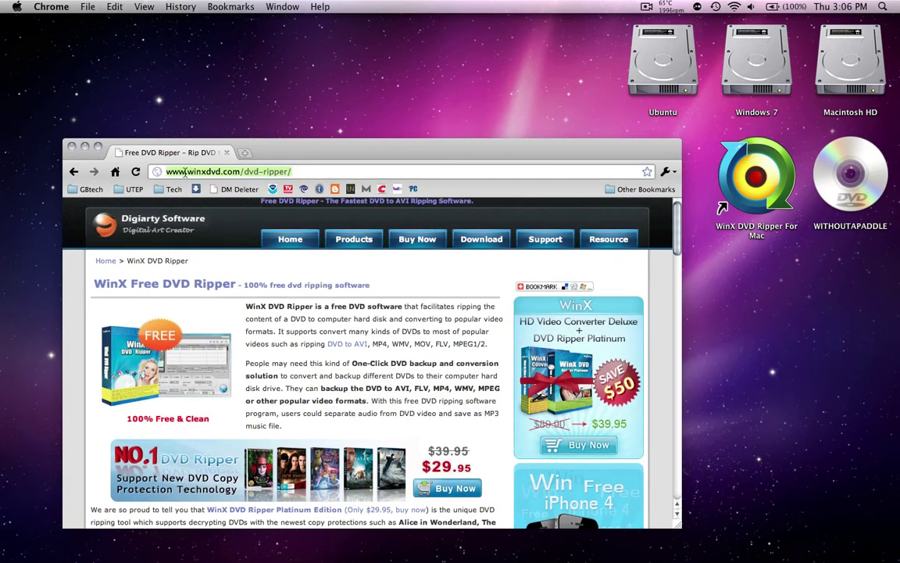
click(197, 178)
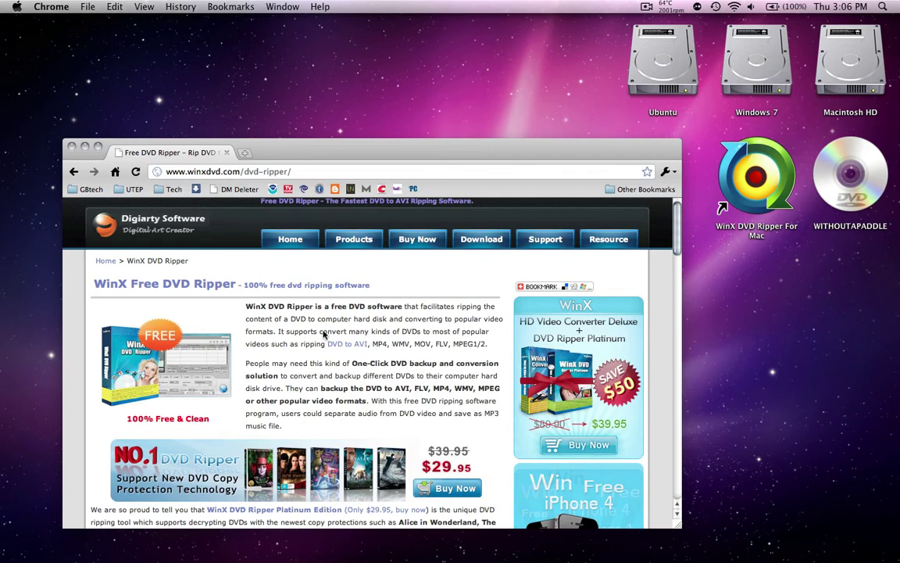
Put the browser window away, launch WinX DVD Ripper For Mac and check its version information
click(85, 148)
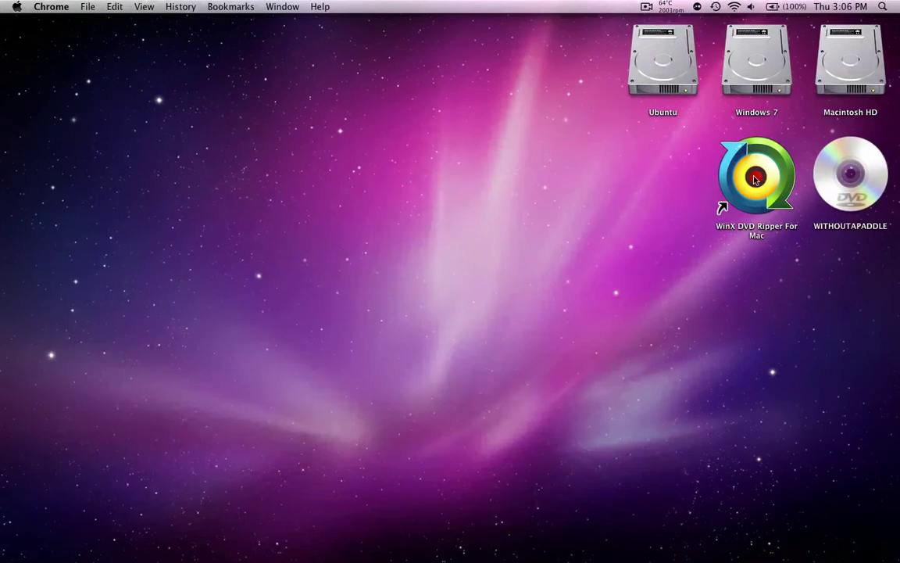
double_click(755, 180)
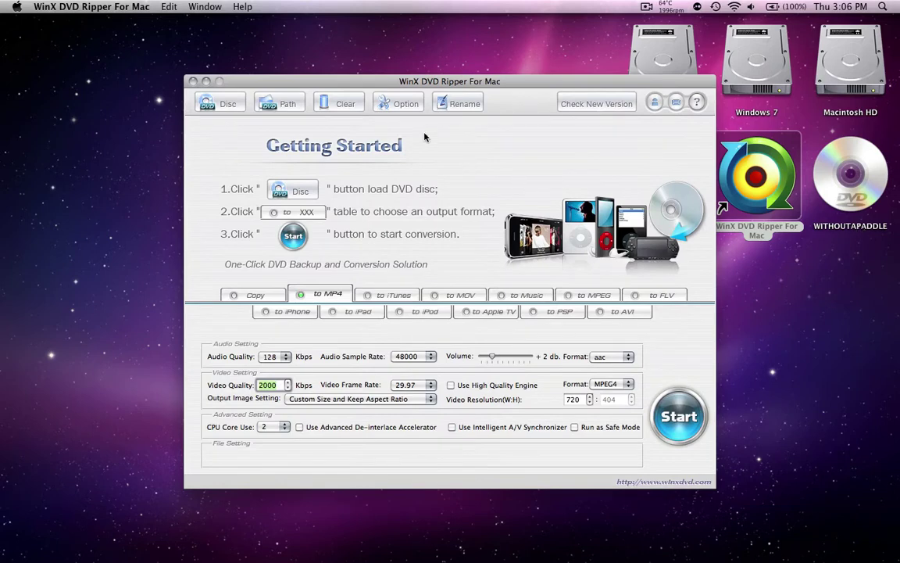
click(91, 6)
click(125, 22)
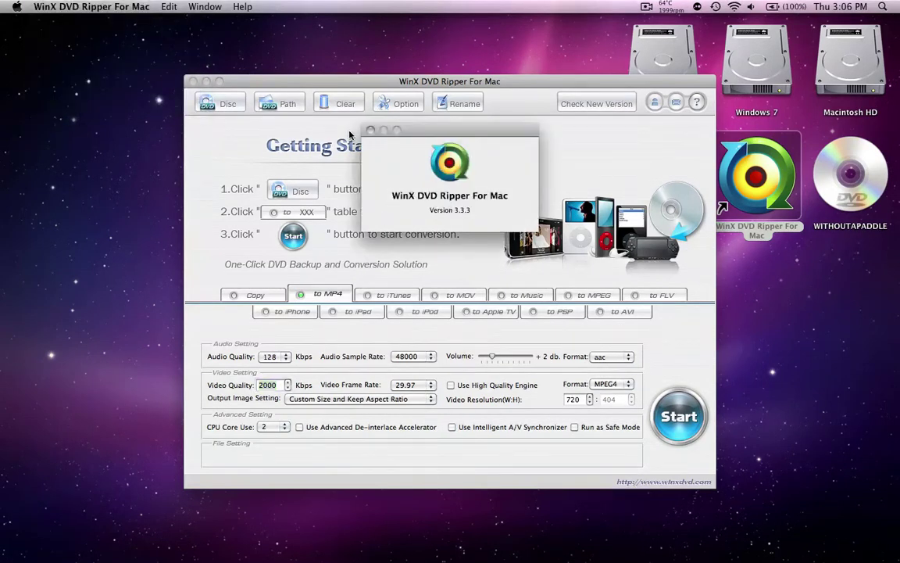
click(370, 131)
Open the ripper's general options and review the available default audio and subtitle languages
click(386, 103)
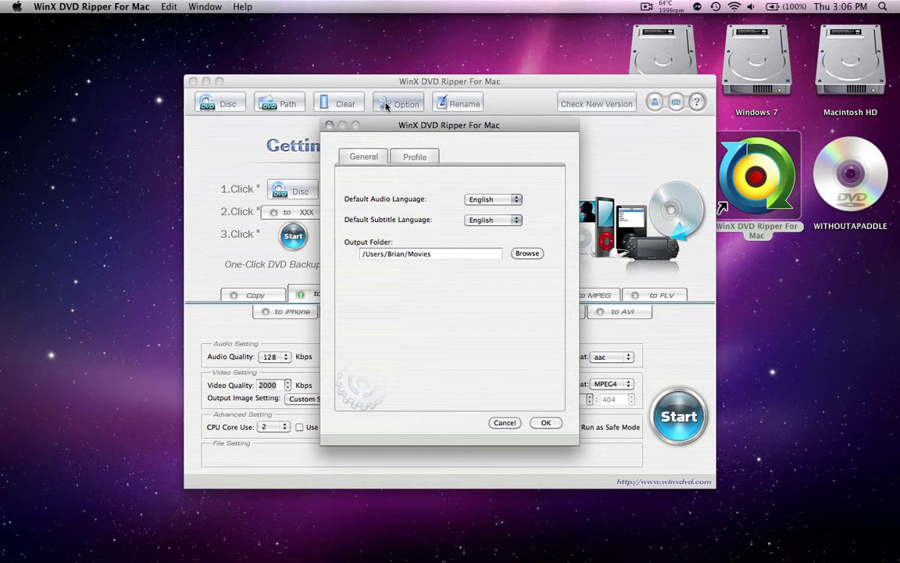
drag(427, 129, 123, 118)
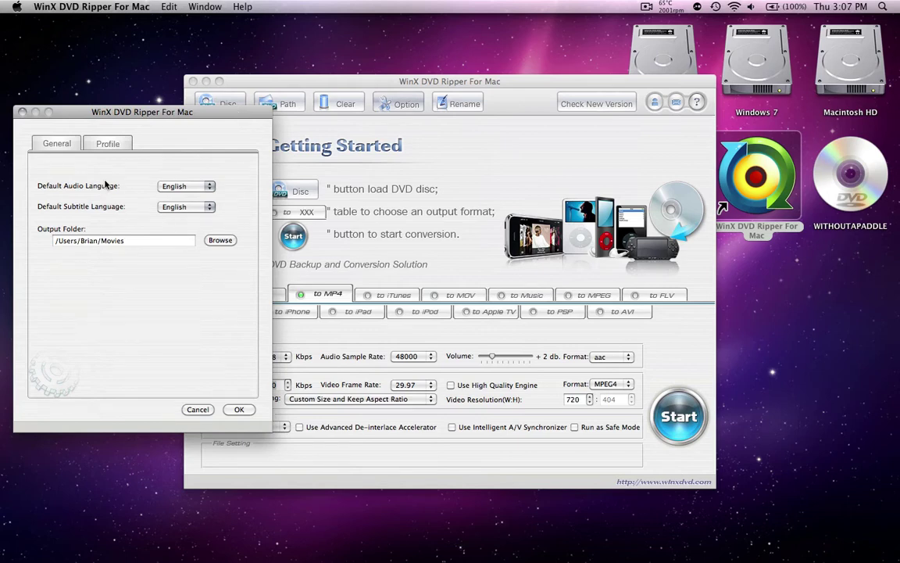
click(164, 186)
click(129, 181)
click(179, 207)
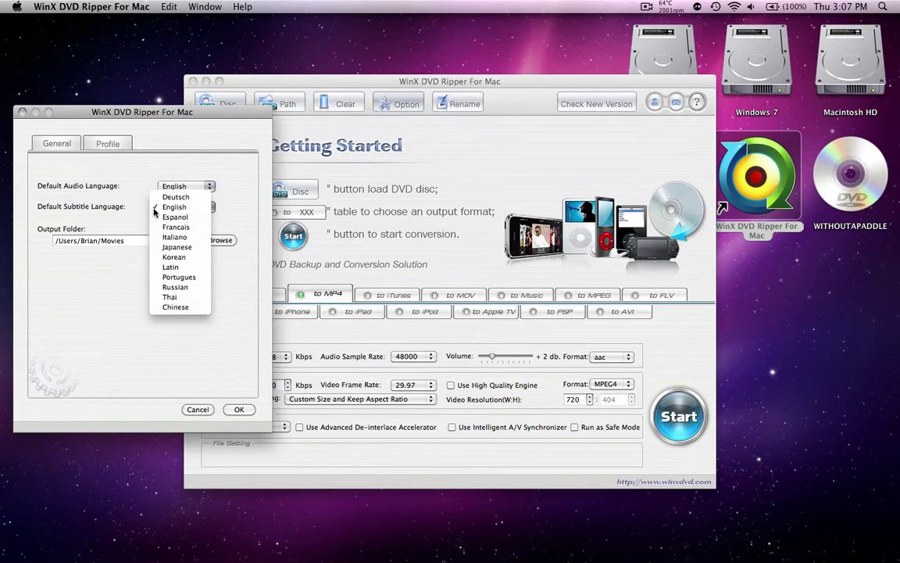
click(40, 207)
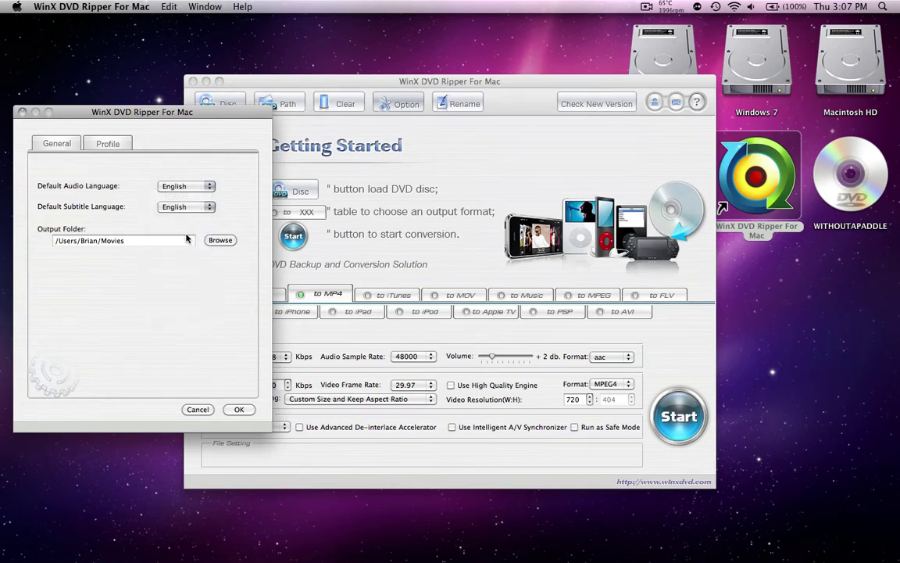
Set the output folder in the general options to the Desktop
click(227, 240)
click(41, 255)
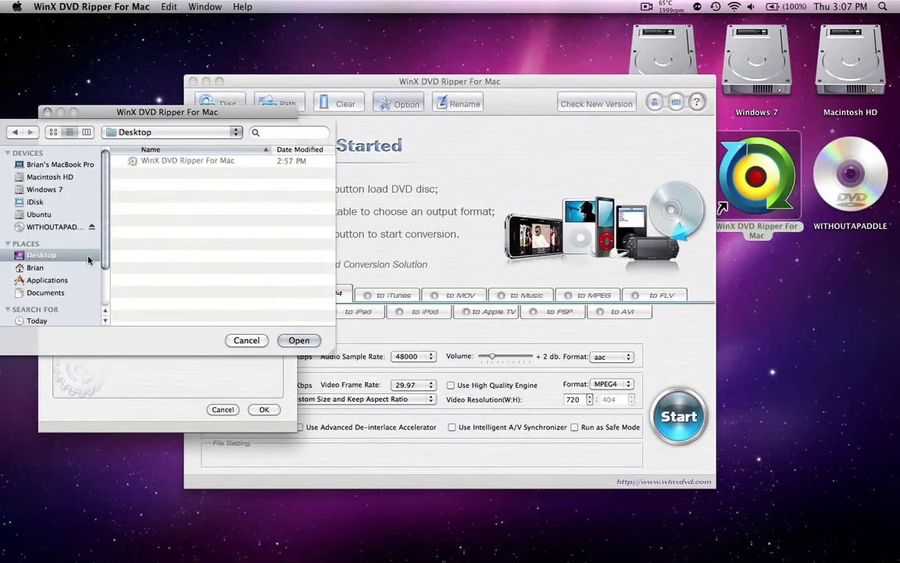
click(297, 340)
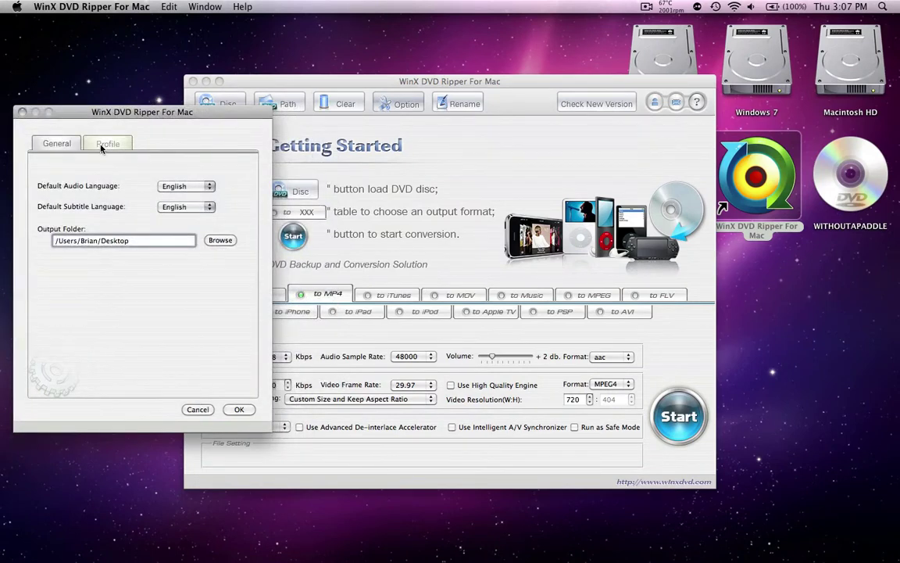
Examine the iPod output profile's settings, profile name and list of quality presets, and accept the options
click(107, 144)
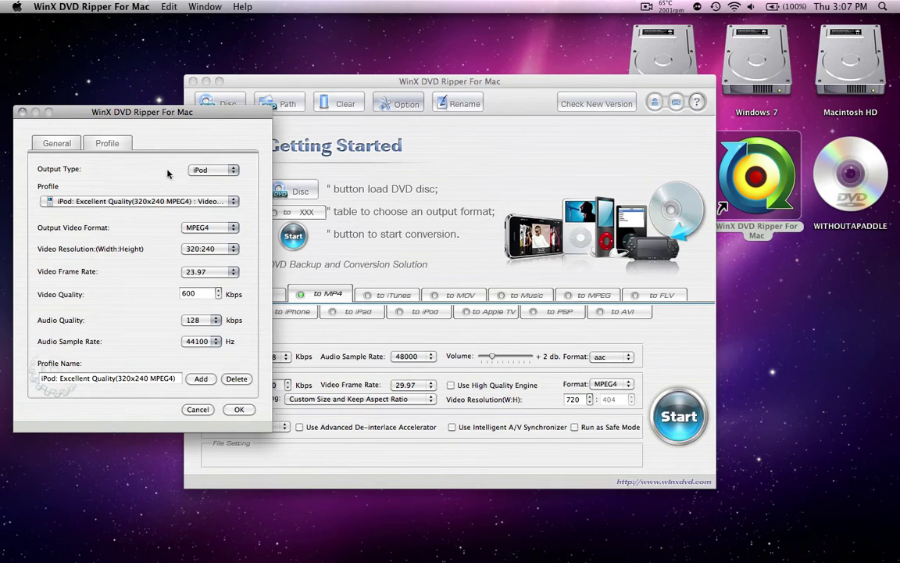
drag(156, 111, 461, 25)
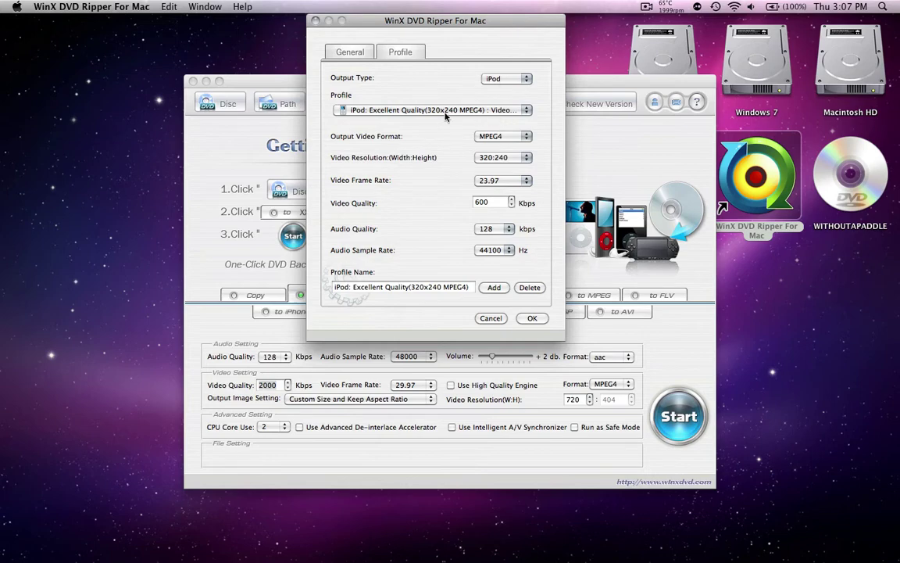
click(405, 115)
click(405, 200)
drag(403, 287, 469, 287)
click(383, 287)
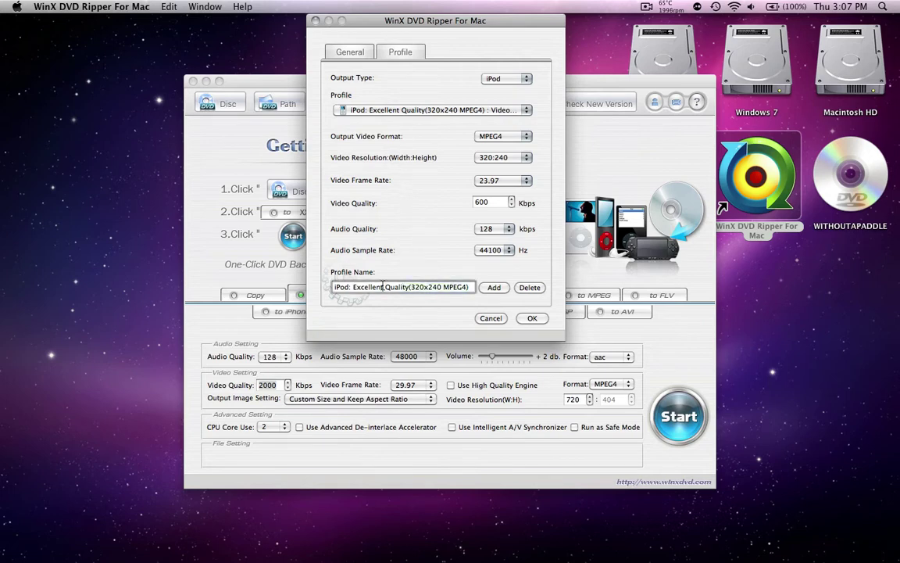
click(414, 110)
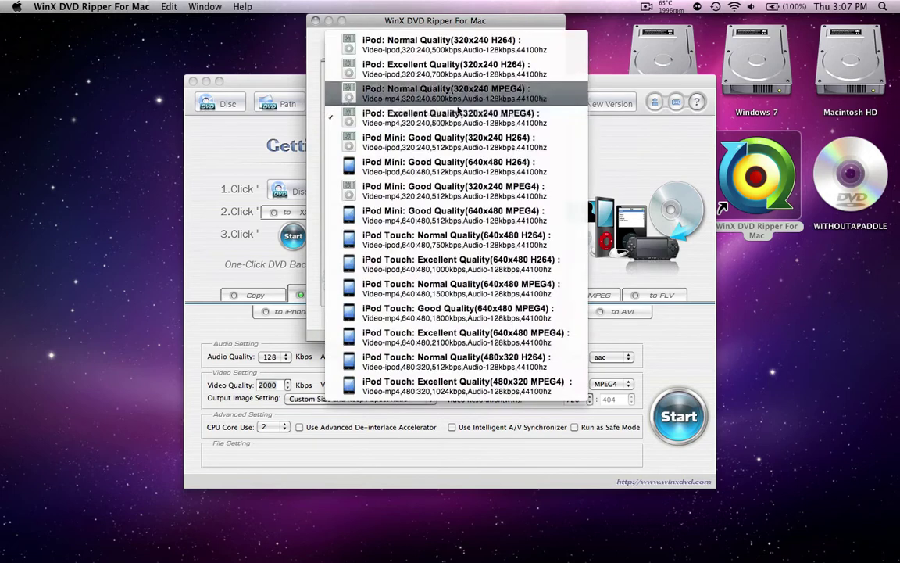
click(317, 185)
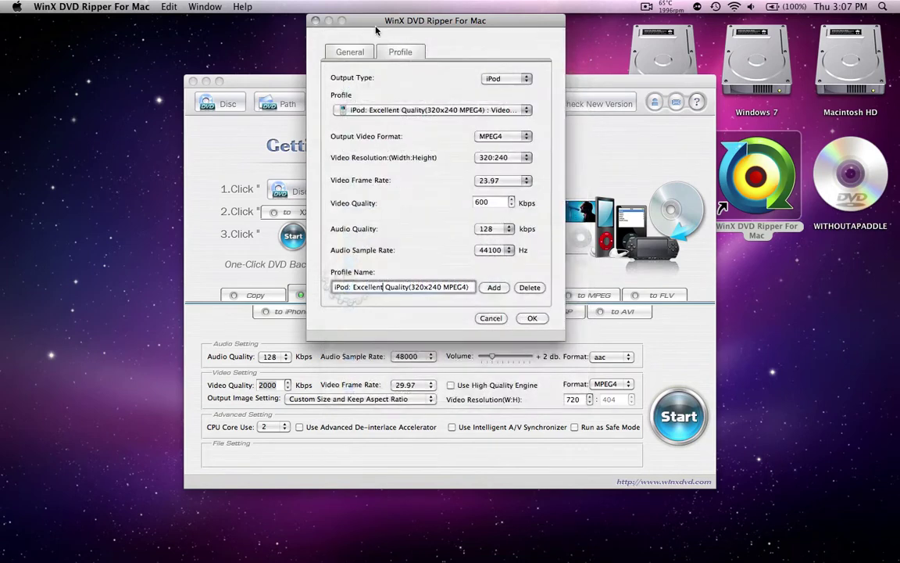
drag(375, 21, 363, 116)
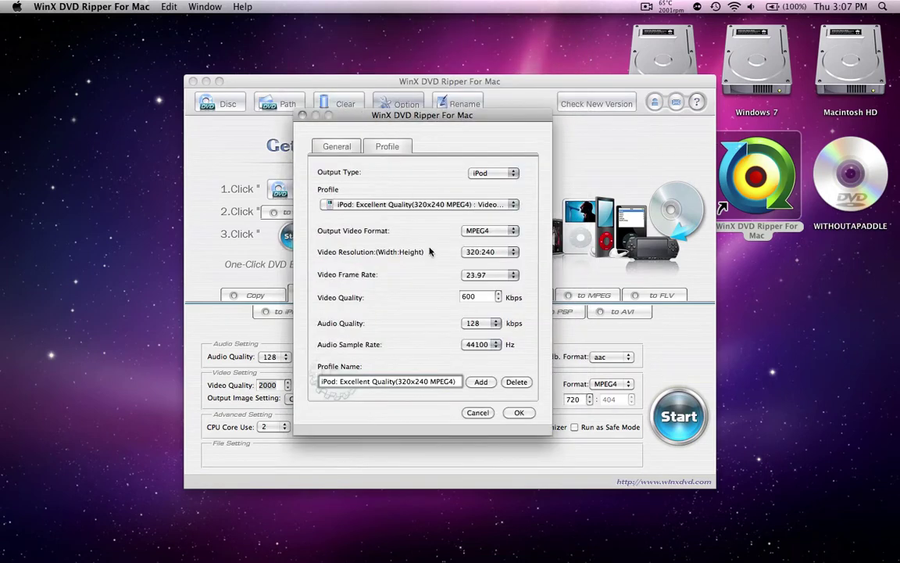
click(518, 412)
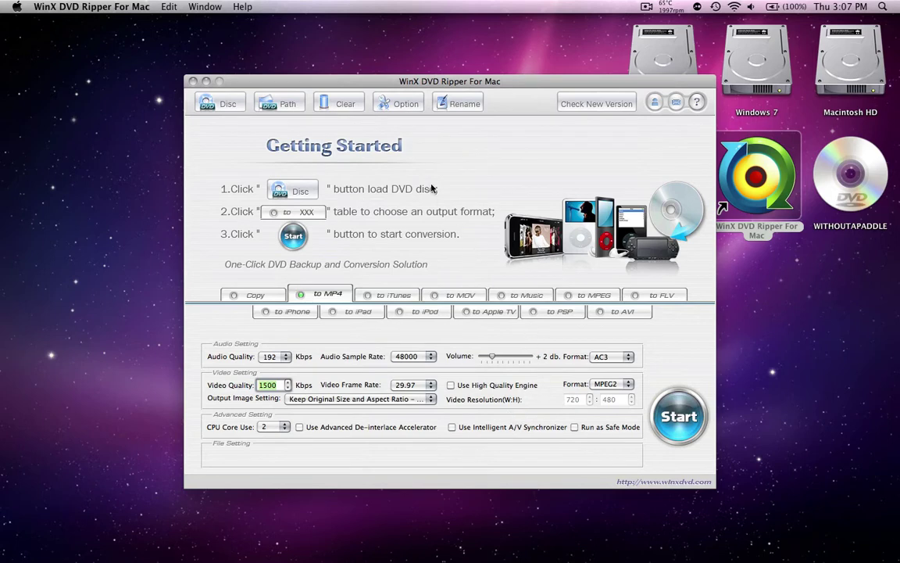
Load the WITHOUTAPADDLE DVD disc into the ripper
click(222, 110)
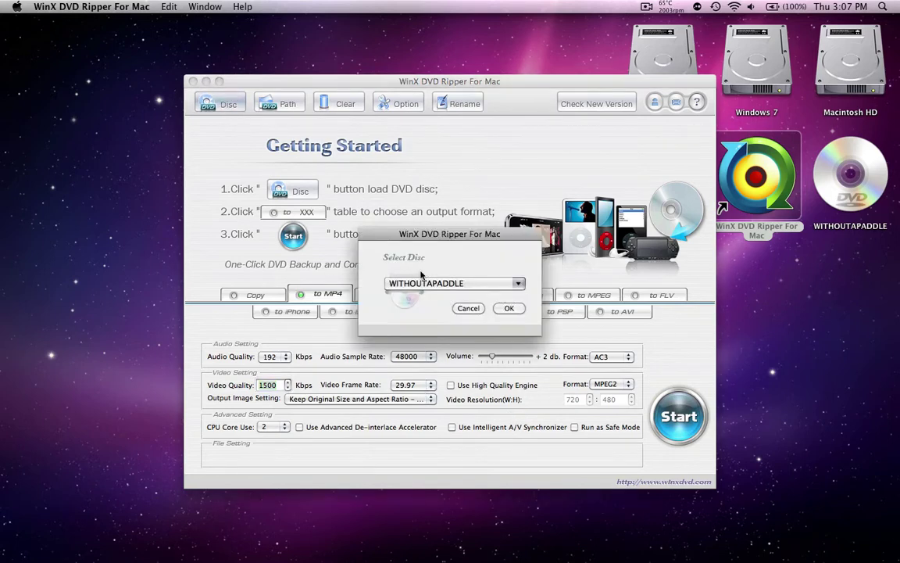
click(427, 284)
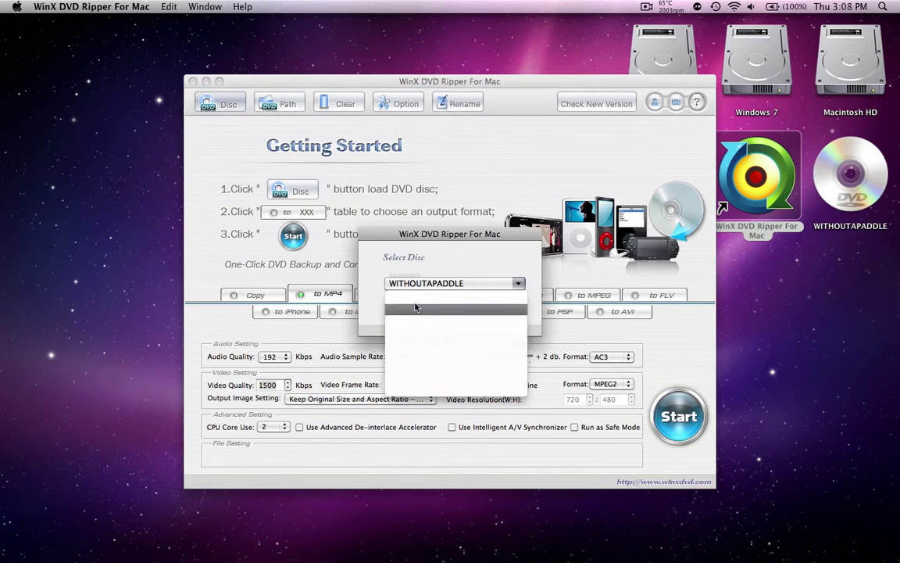
click(410, 285)
click(509, 308)
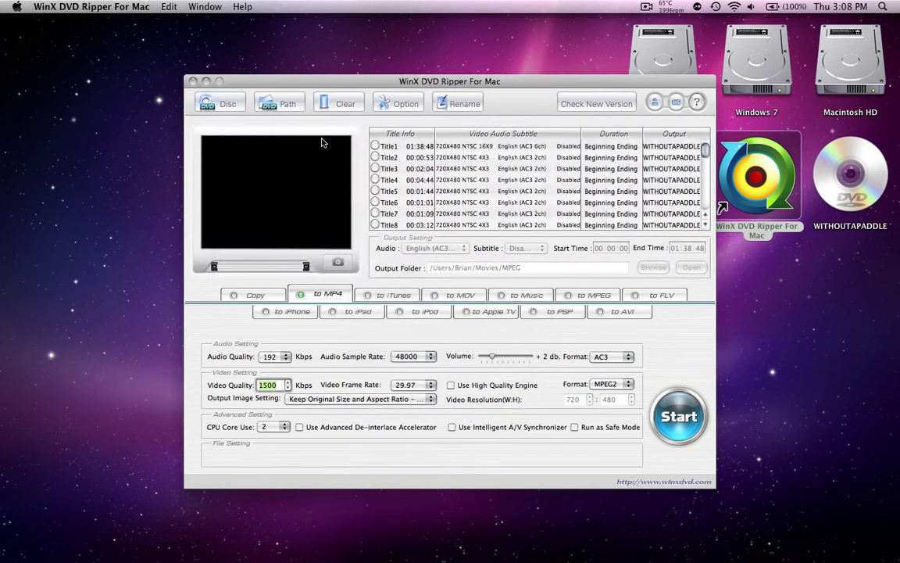
Open the chooser for loading a DVD from a folder, cancel it, and clear the loaded disc titles
click(289, 109)
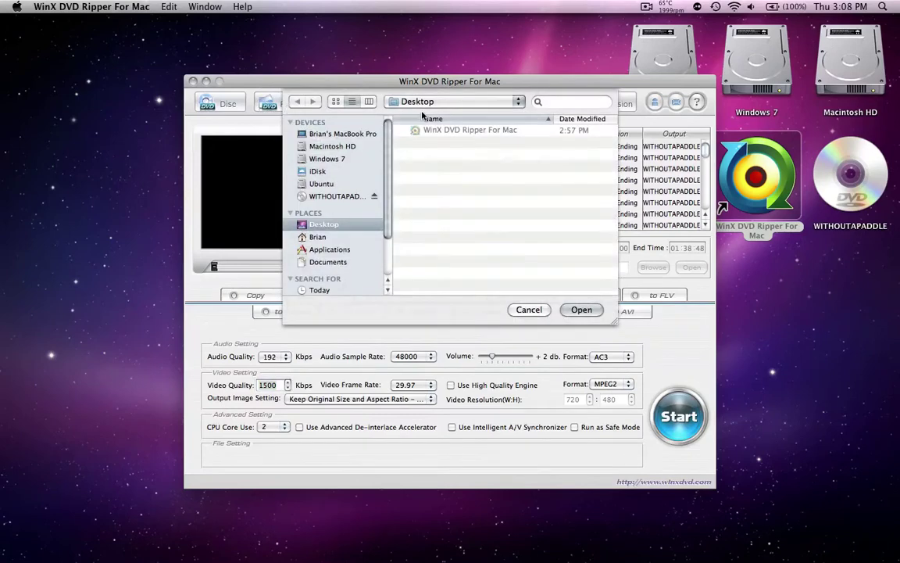
click(529, 311)
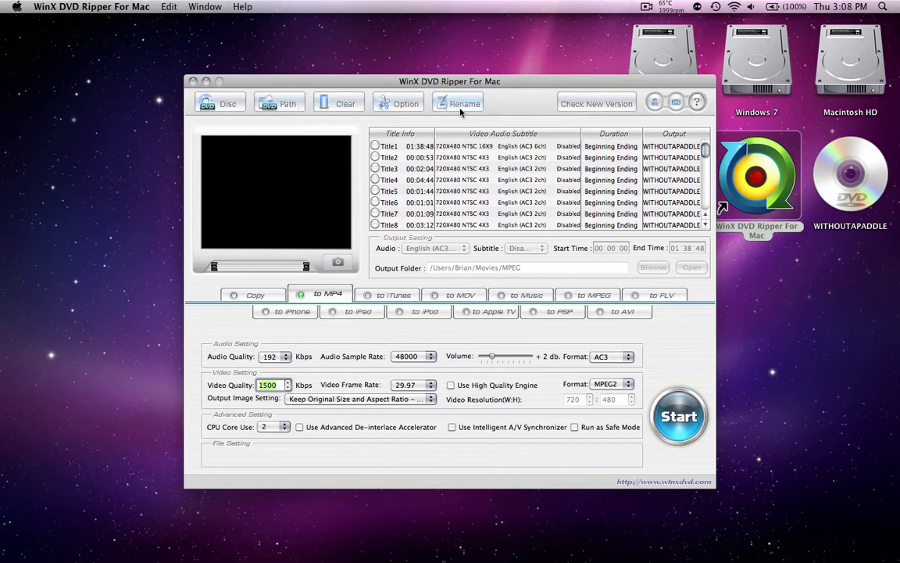
click(342, 107)
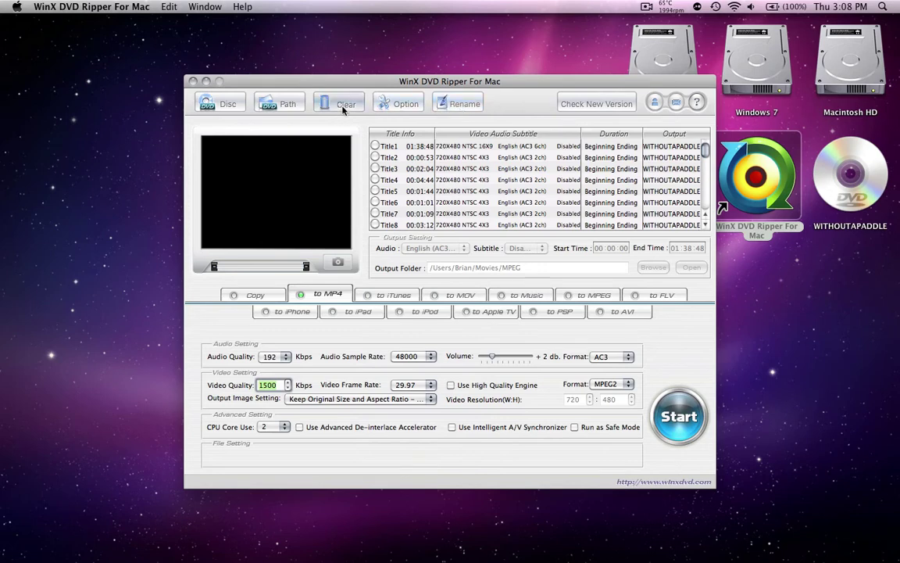
click(544, 150)
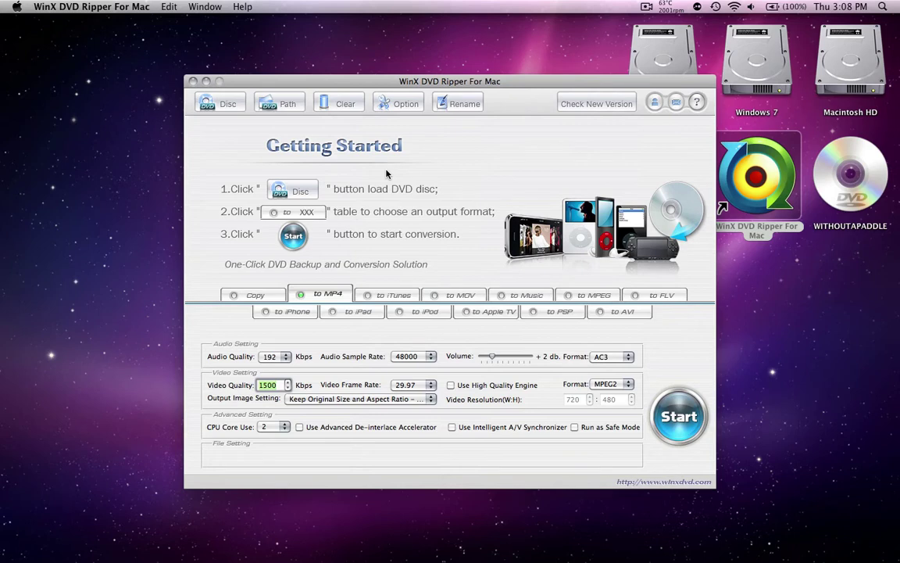
Change the default output folder to the Desktop, apply it and reopen the options to check the path
click(400, 103)
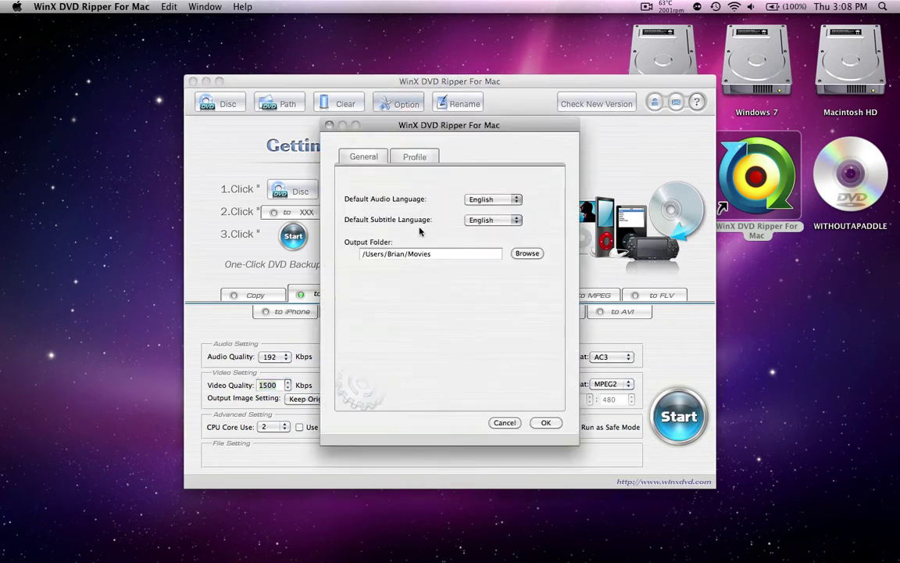
click(531, 253)
click(344, 267)
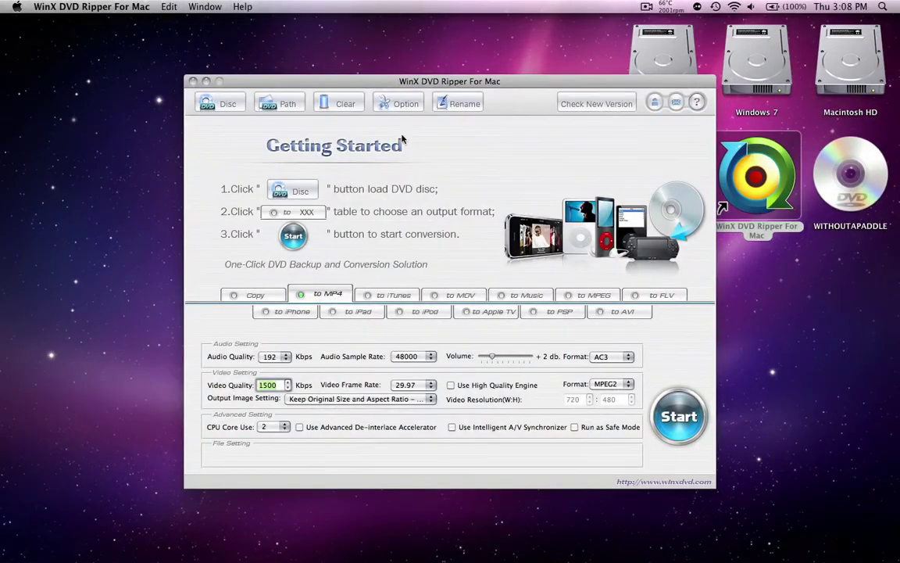
click(379, 101)
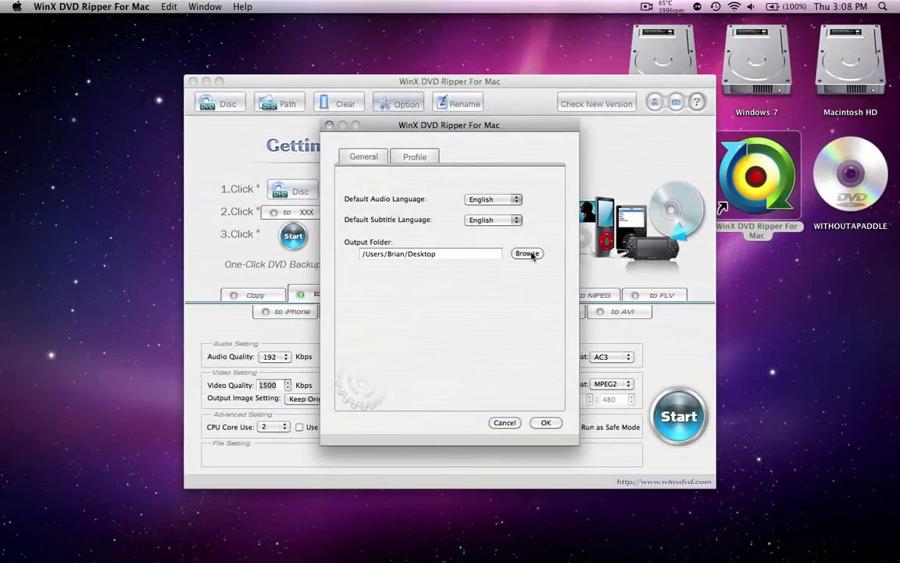
Quit WinX DVD Ripper For Mac and relaunch it from the desktop
click(92, 6)
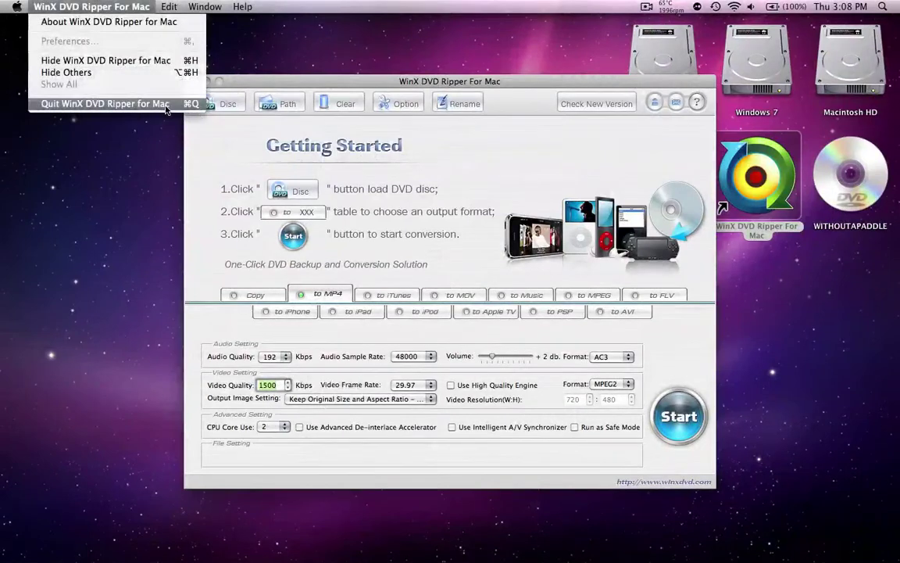
click(166, 106)
double_click(718, 203)
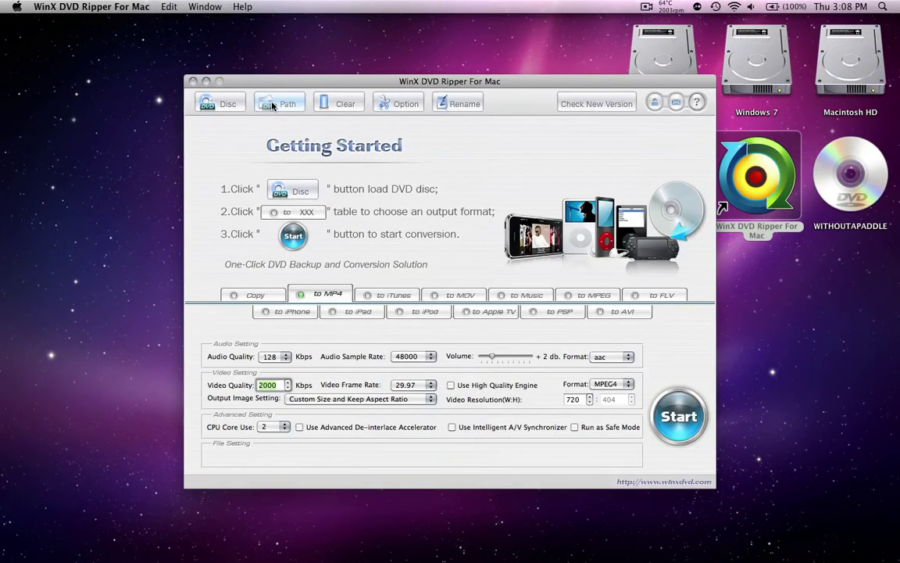
Choose the Desktop as the output folder in the general options and apply the change
click(379, 101)
click(525, 255)
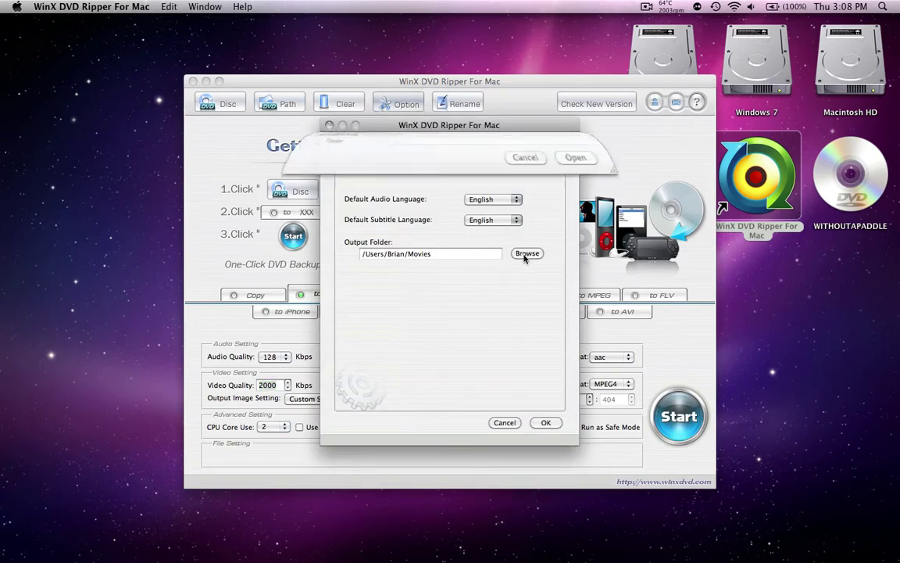
click(329, 243)
click(581, 297)
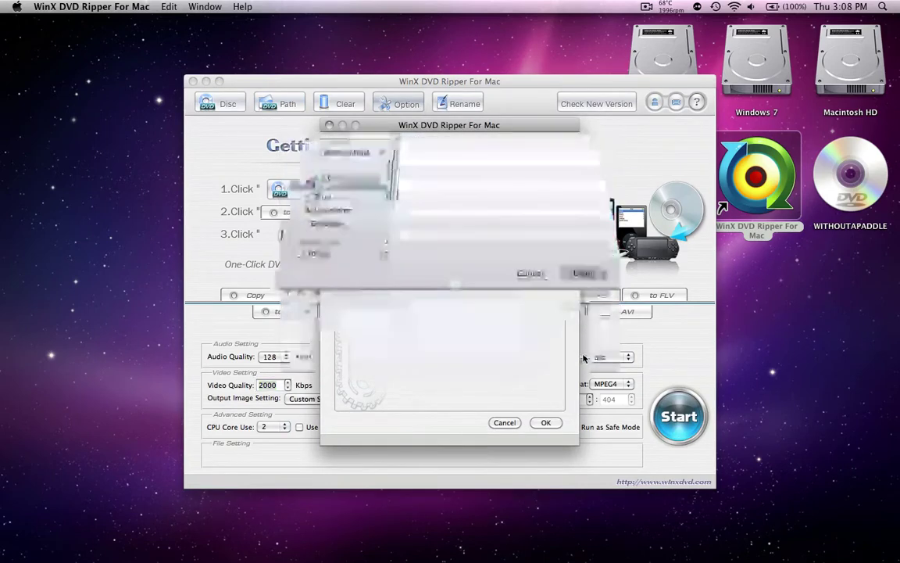
click(546, 424)
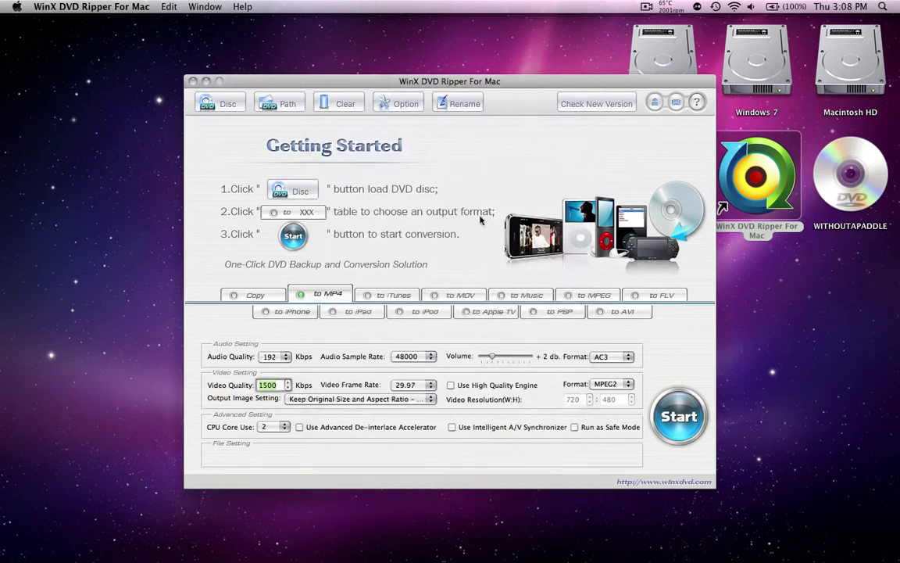
View the renaming template settings without changing them, and check the new-version web page before minimizing the browser
click(459, 101)
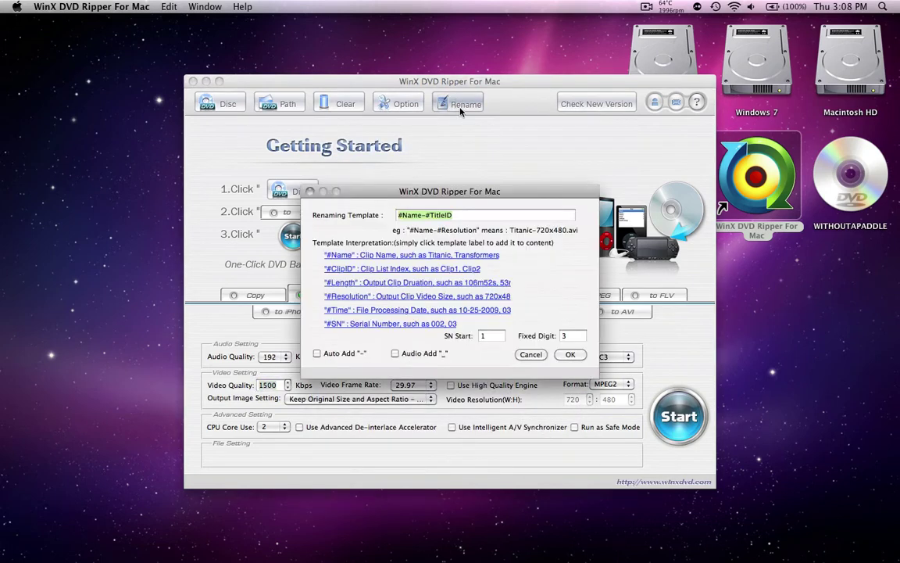
click(531, 354)
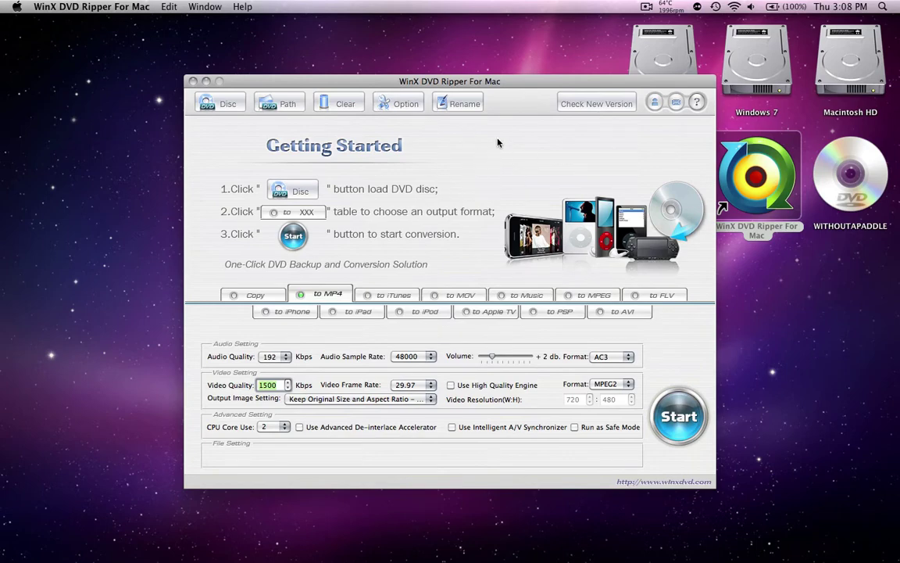
click(592, 103)
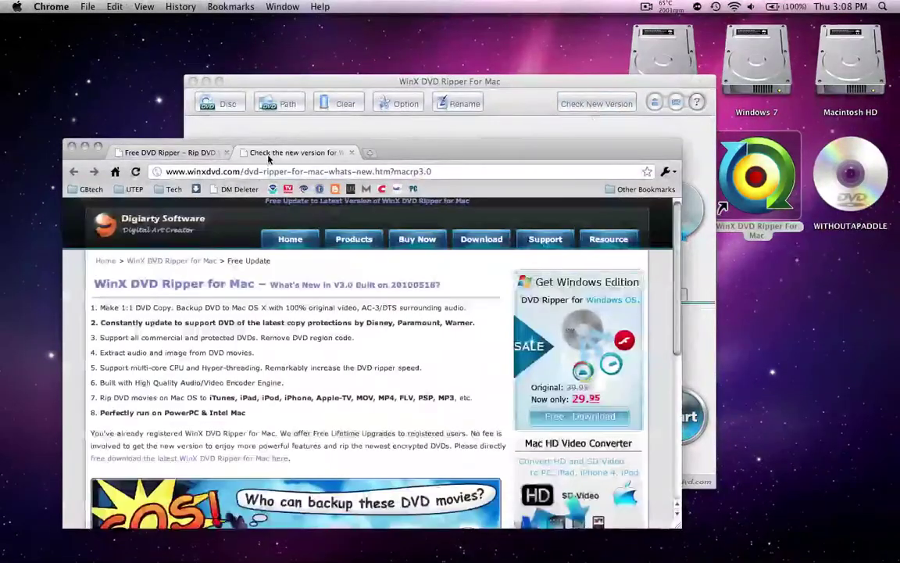
click(81, 147)
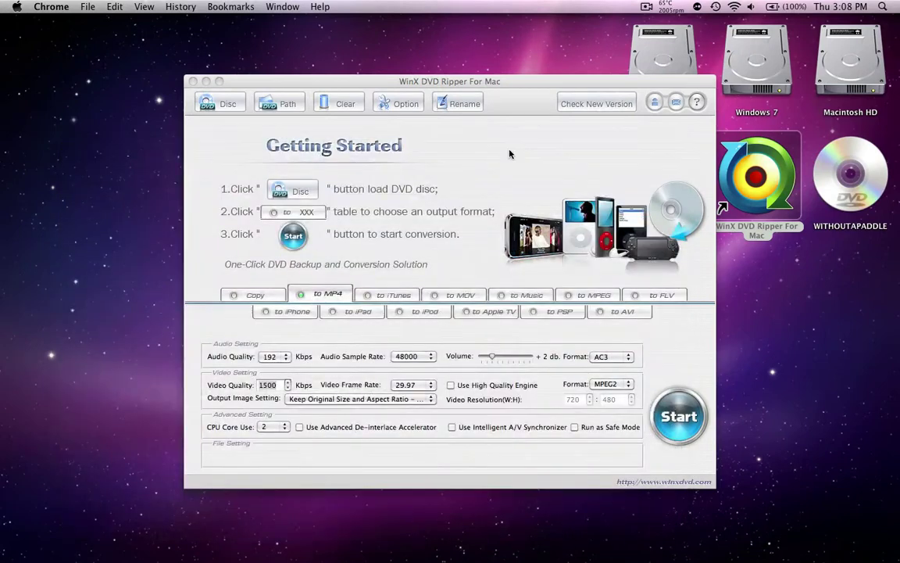
View and close the support contact dialog, and read through the user guide PDF before quitting Preview
click(673, 103)
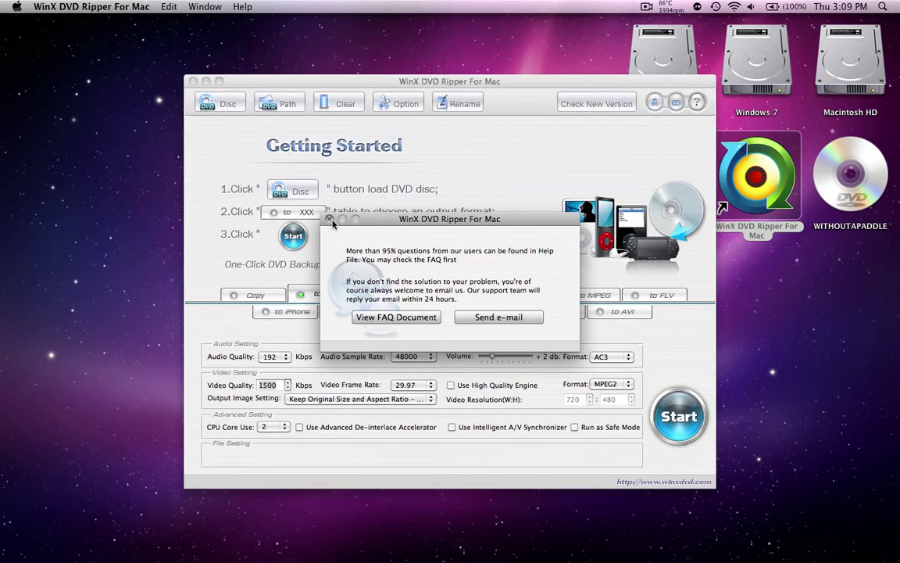
click(331, 220)
click(653, 104)
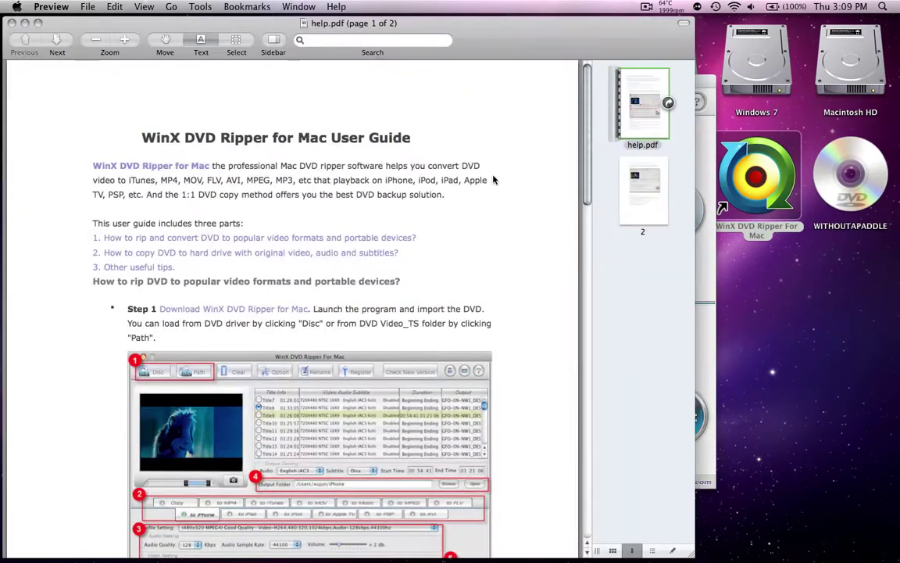
scroll(268, 175, down, 15)
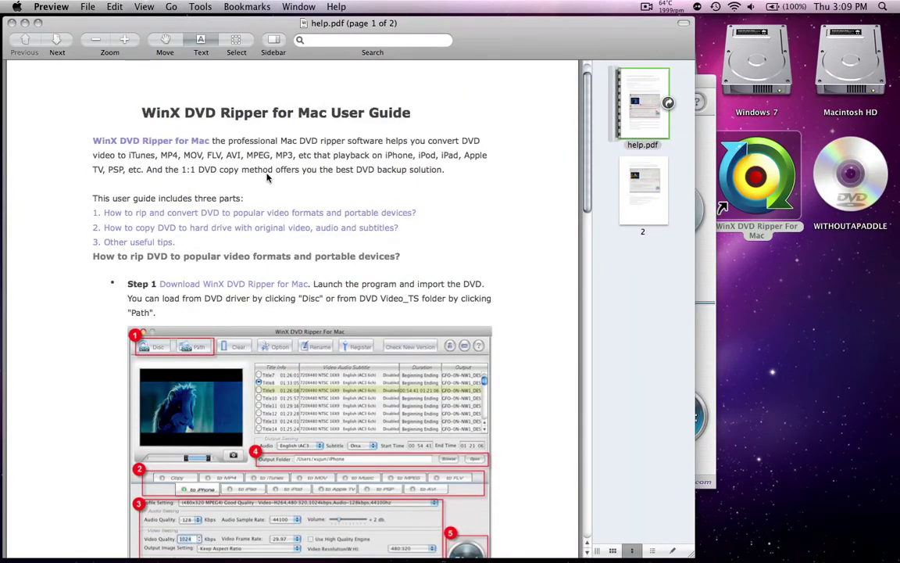
scroll(268, 176, down, 15)
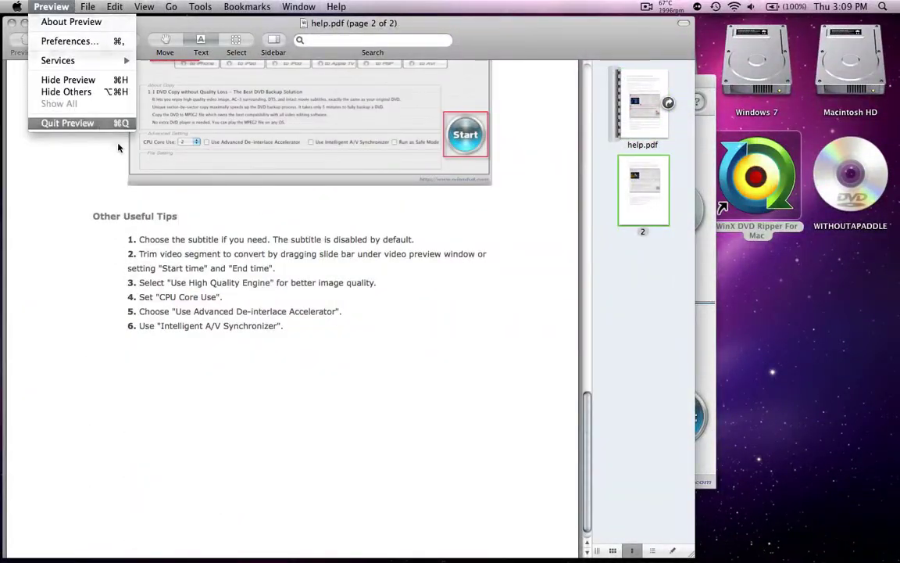
click(67, 123)
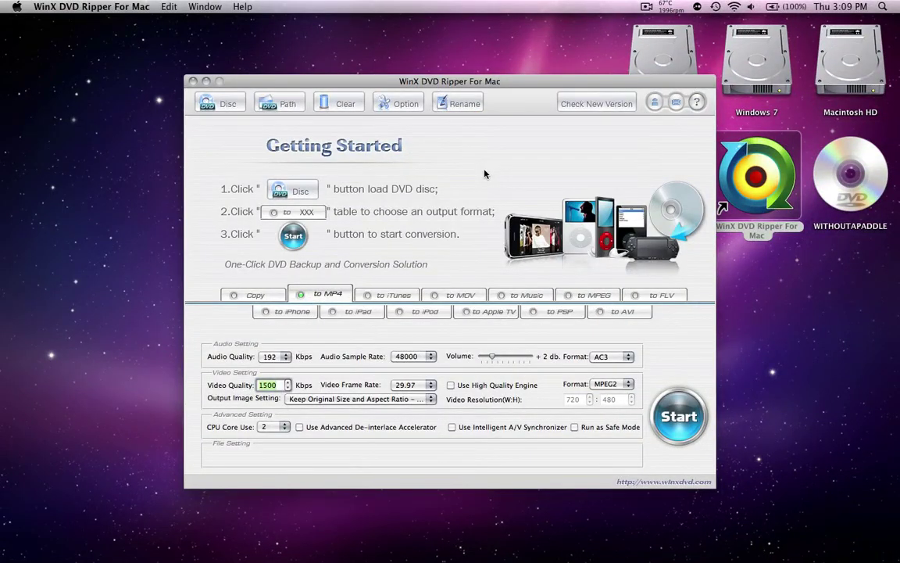
Load the WITHOUTAPADDLE disc and look through its title list
click(224, 107)
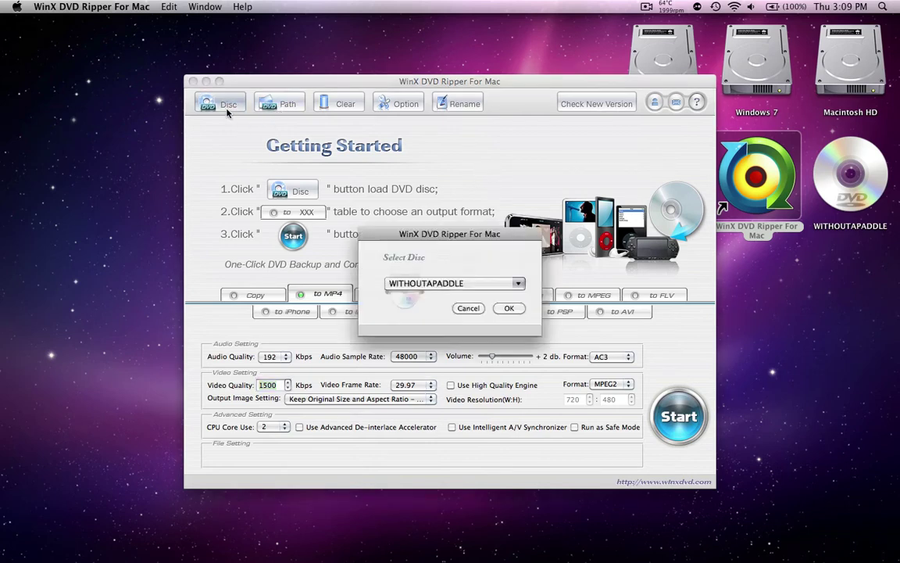
click(510, 309)
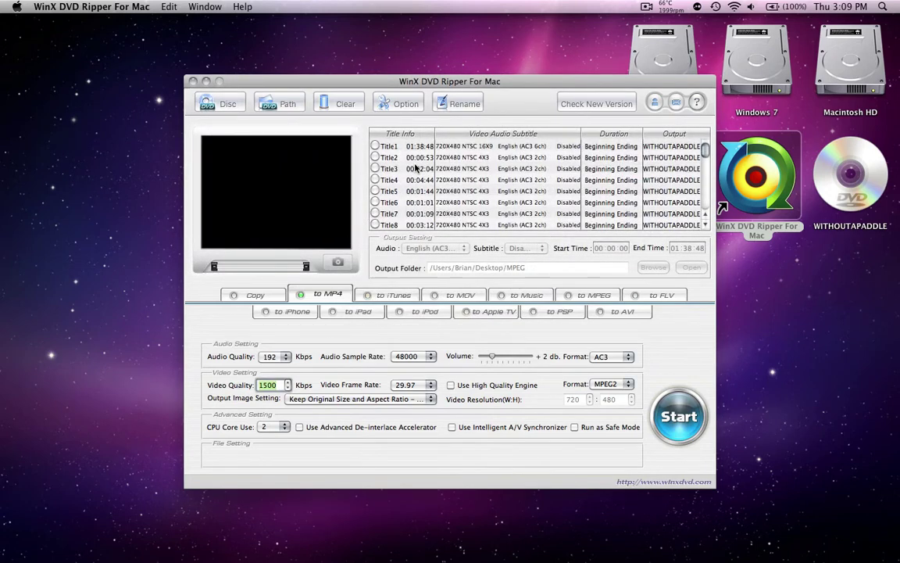
scroll(410, 157, down, 10)
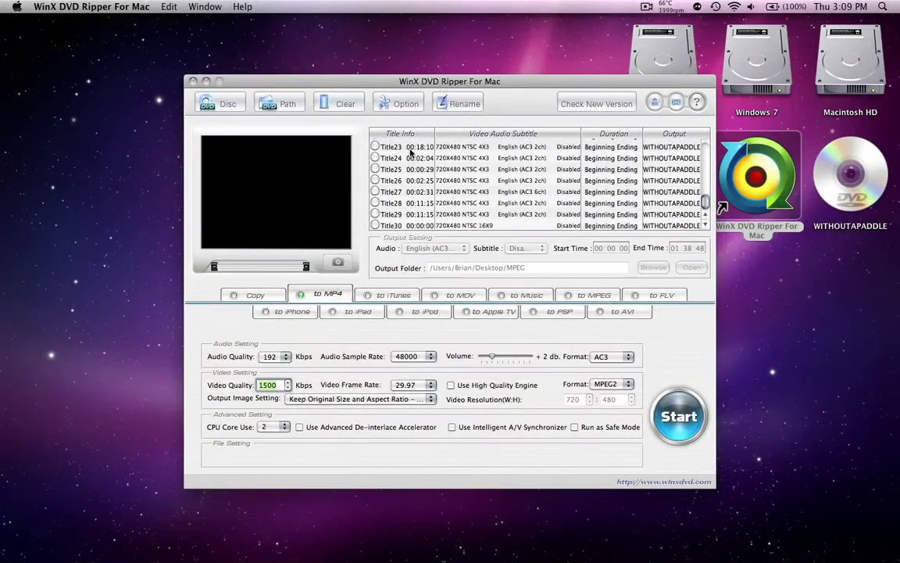
scroll(464, 213, down, 4)
Compare Title28 with the other disc titles and select Title1 for conversion
click(422, 205)
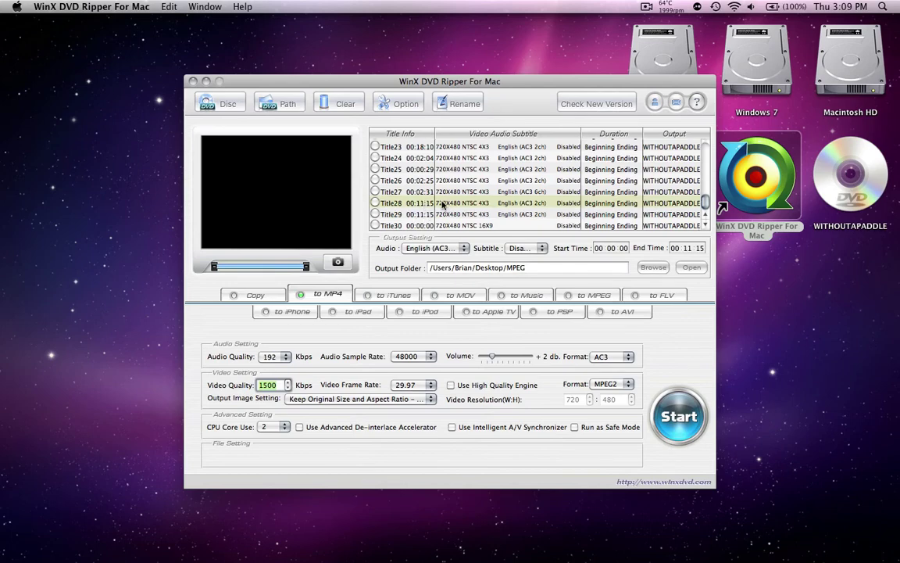
scroll(422, 215, up, 5)
scroll(425, 213, down, 5)
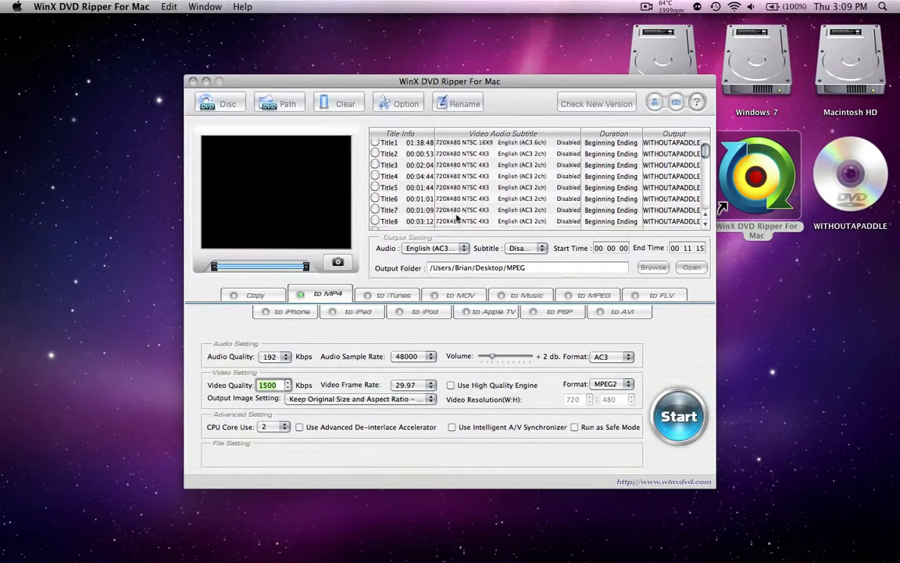
scroll(426, 214, up, 10)
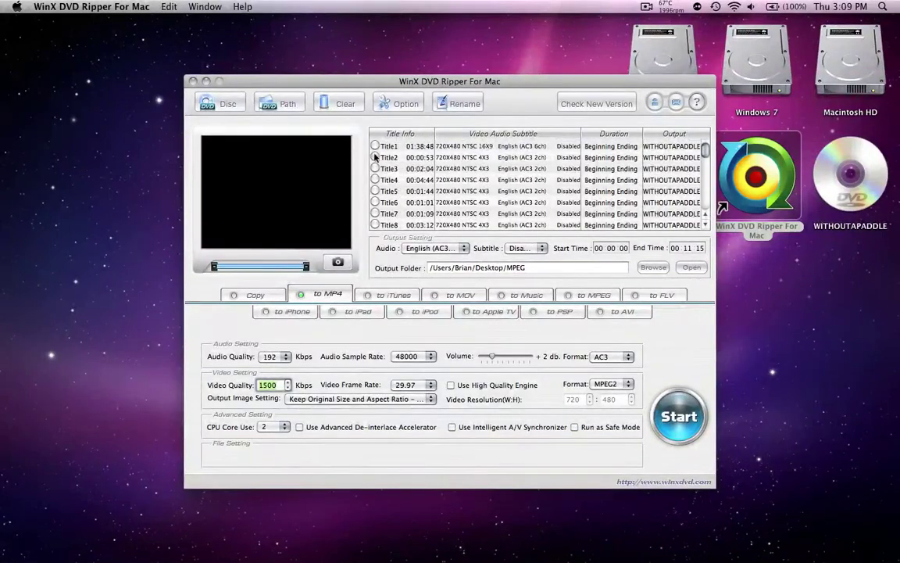
click(416, 150)
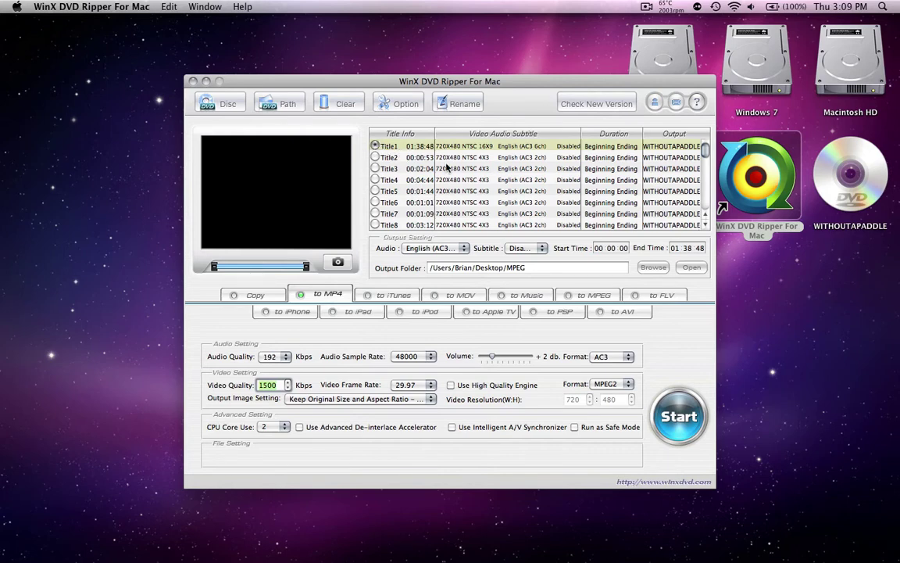
Replace the renaming template for the output files with "withoutapaddle"
click(464, 105)
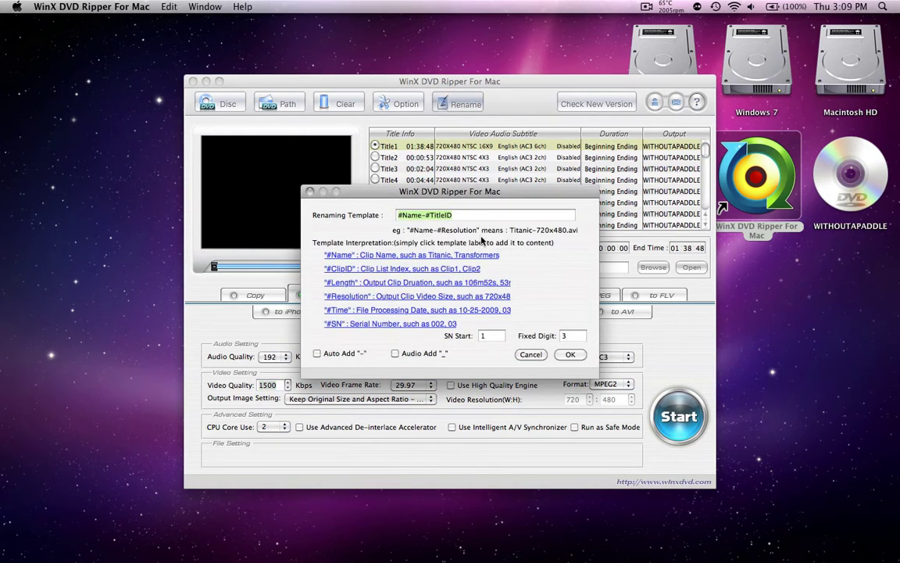
text(Without A Paddle)
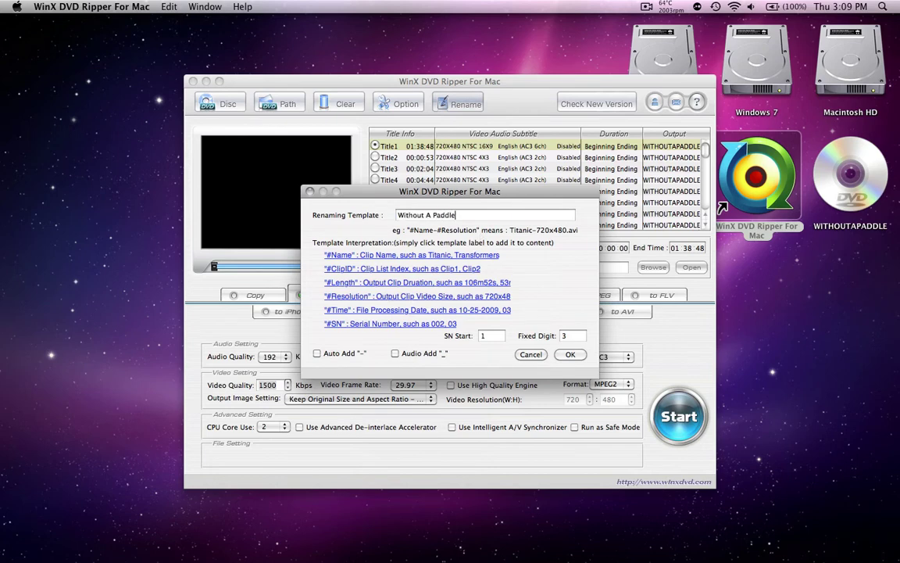
key(super+a)
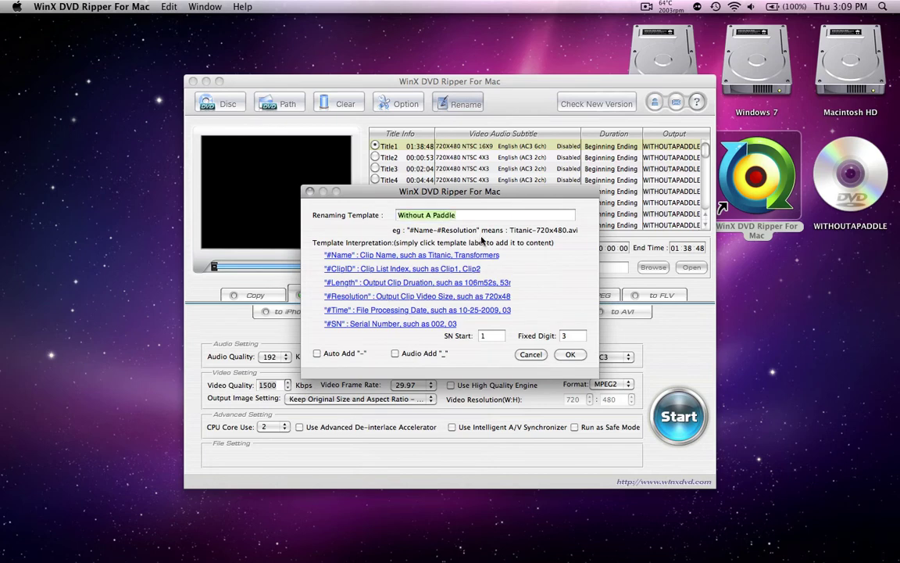
click(568, 355)
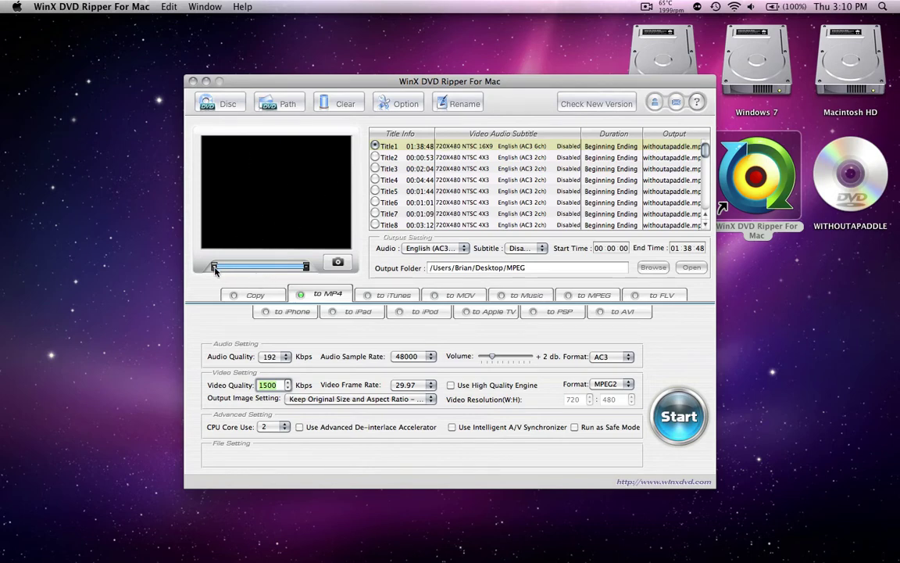
Trim the beginning of Title1 so that the clip starts at about 01:26:32
drag(214, 267, 248, 267)
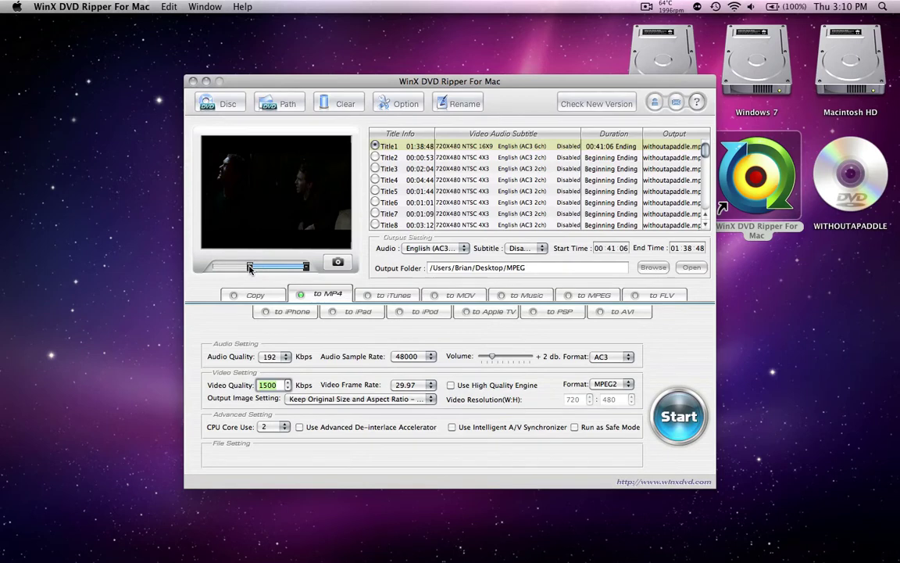
drag(250, 267, 288, 270)
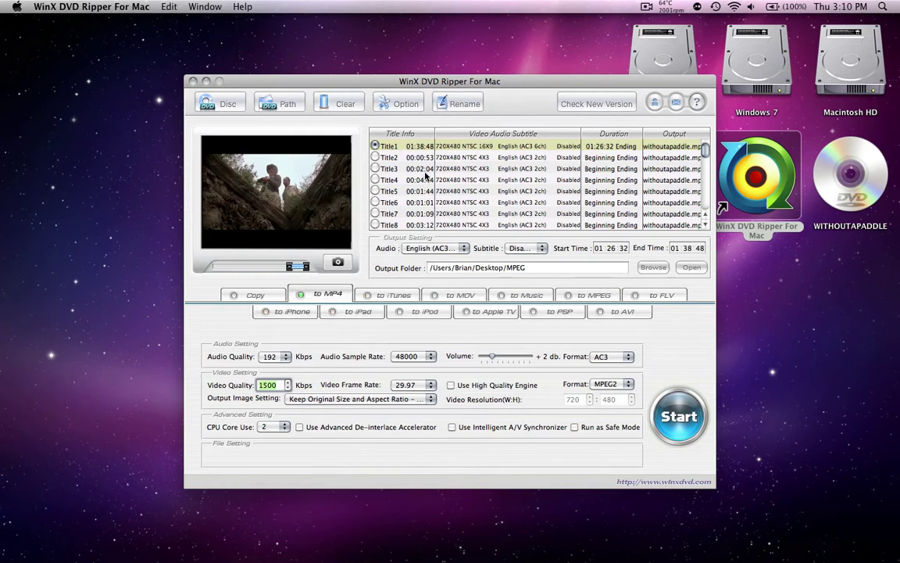
Review the audio tracks and subtitle languages offered for Title1, choosing Disabled for the subtitle
click(432, 248)
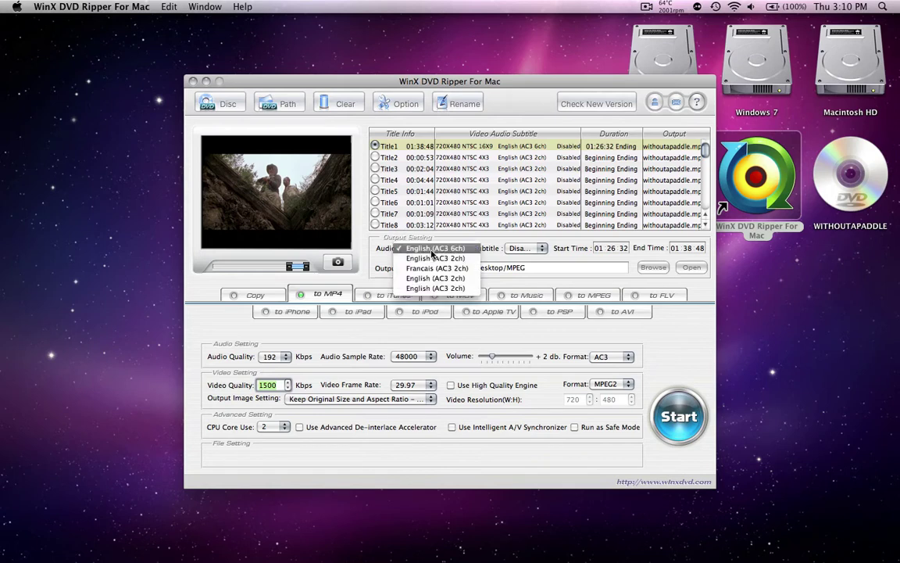
click(434, 248)
click(525, 248)
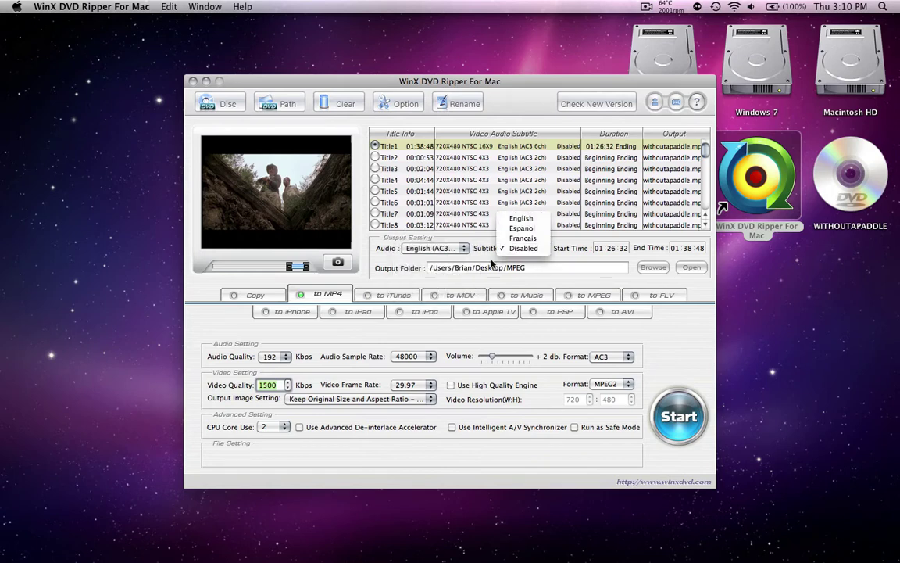
click(462, 247)
click(462, 247)
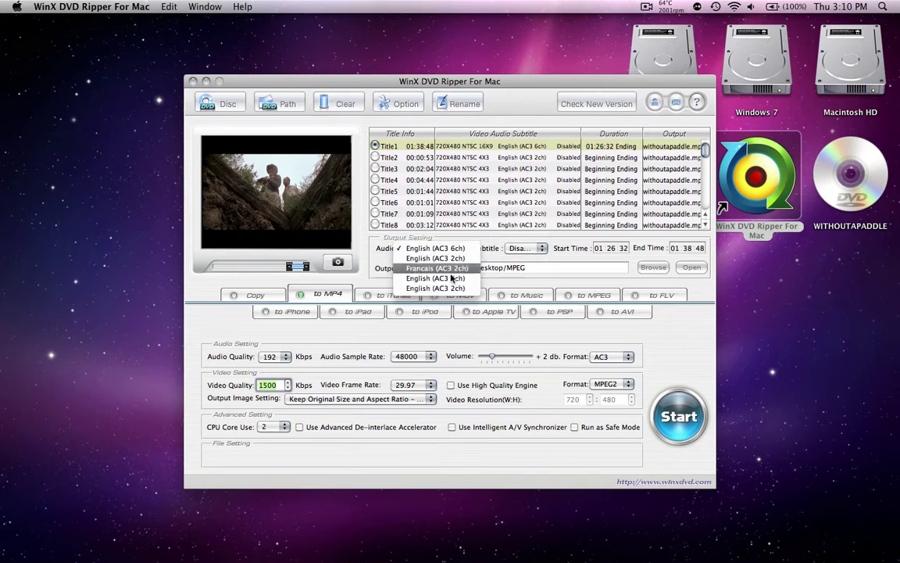
click(525, 254)
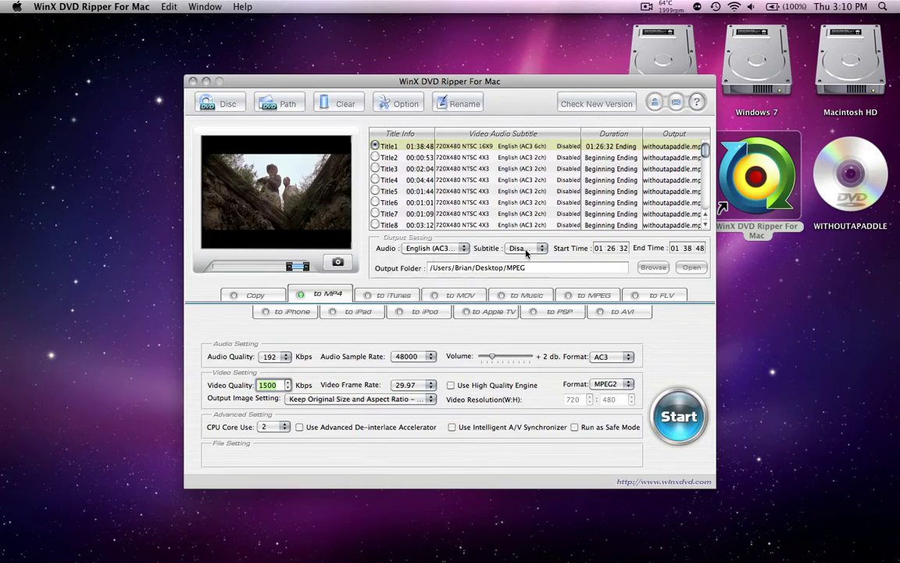
click(517, 248)
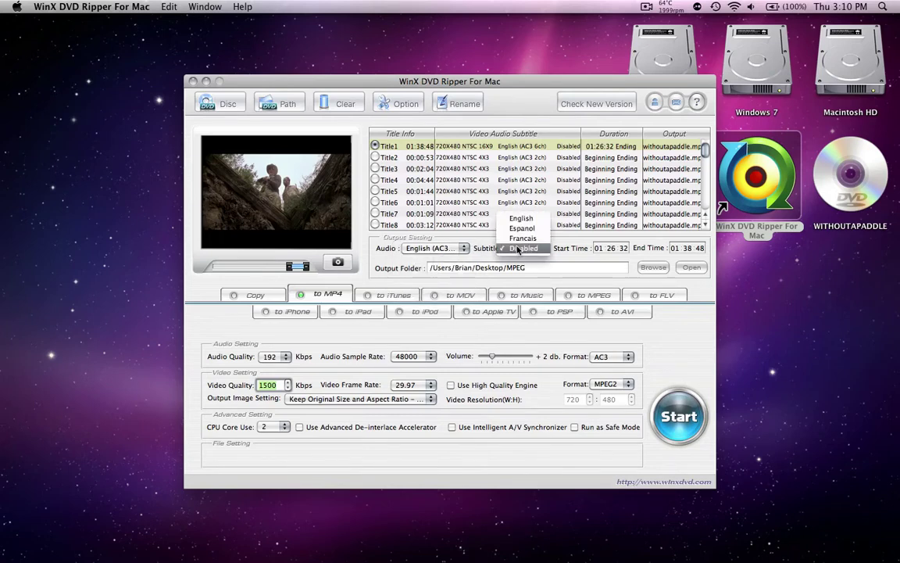
click(518, 249)
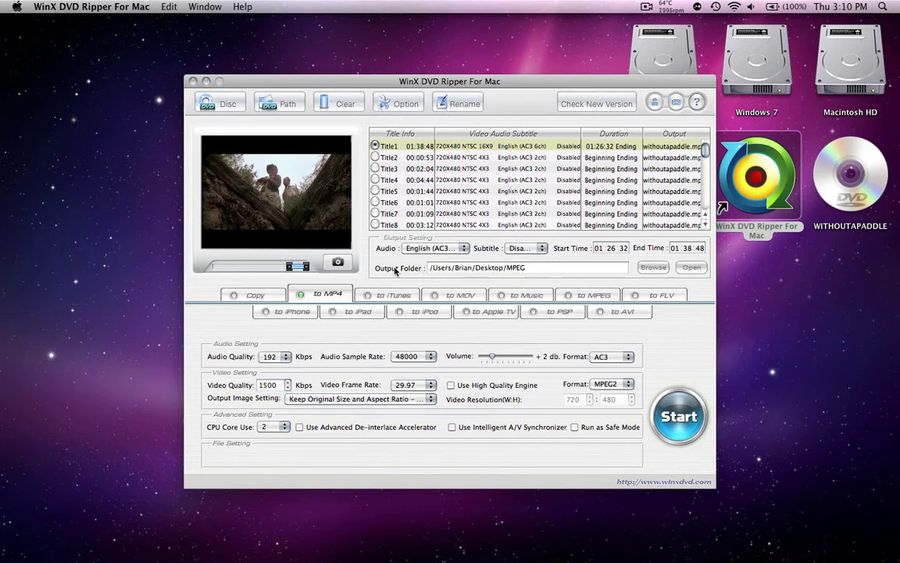
Capture the previewed frame of Title1 and save it to the Desktop as IMG1.JPG
drag(530, 267, 505, 269)
click(467, 264)
click(334, 261)
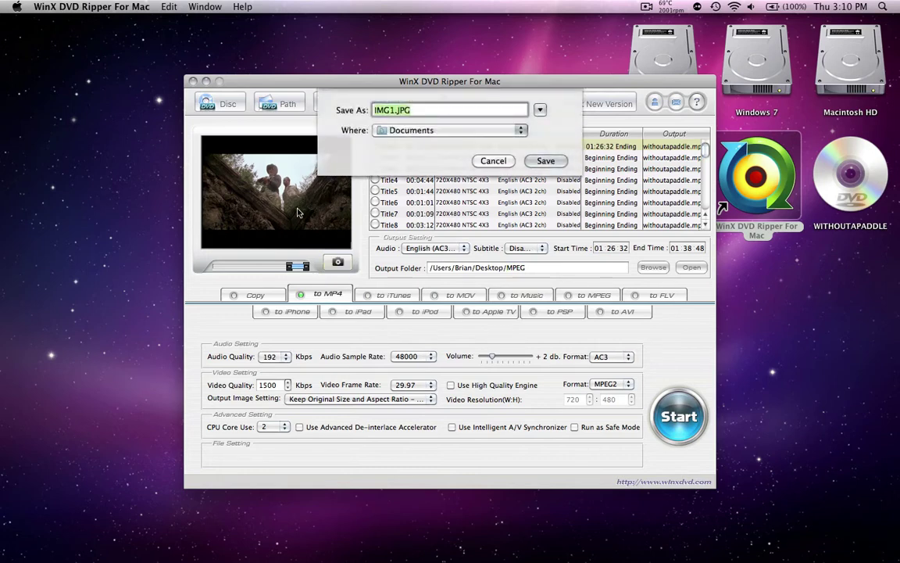
click(512, 130)
click(391, 233)
click(545, 161)
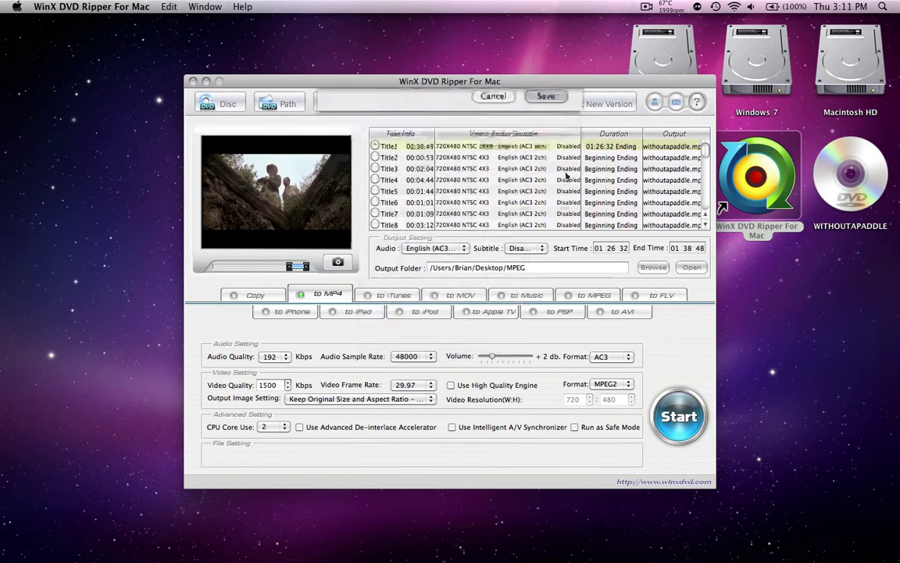
Preview the captured IMG1.JPG on the Desktop and examine its file information
click(836, 301)
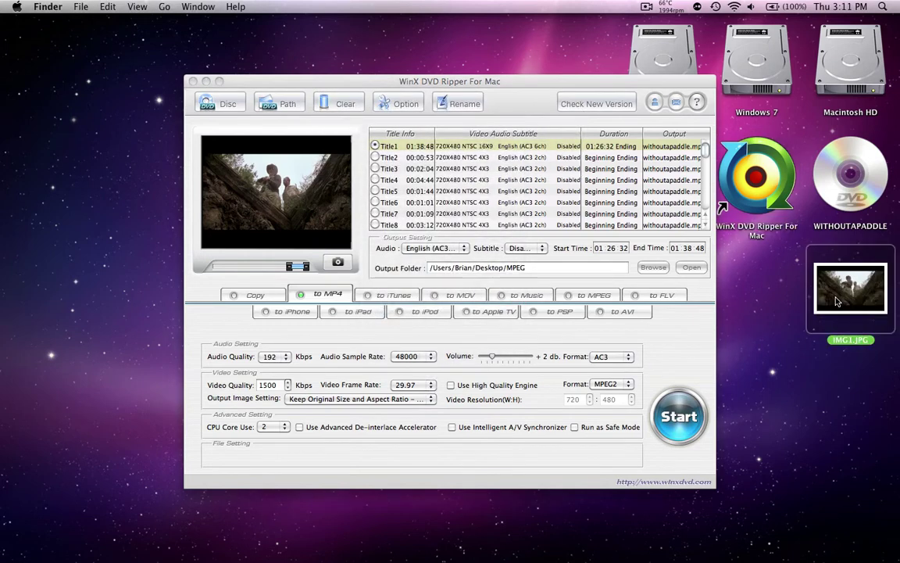
key(space)
key(space)
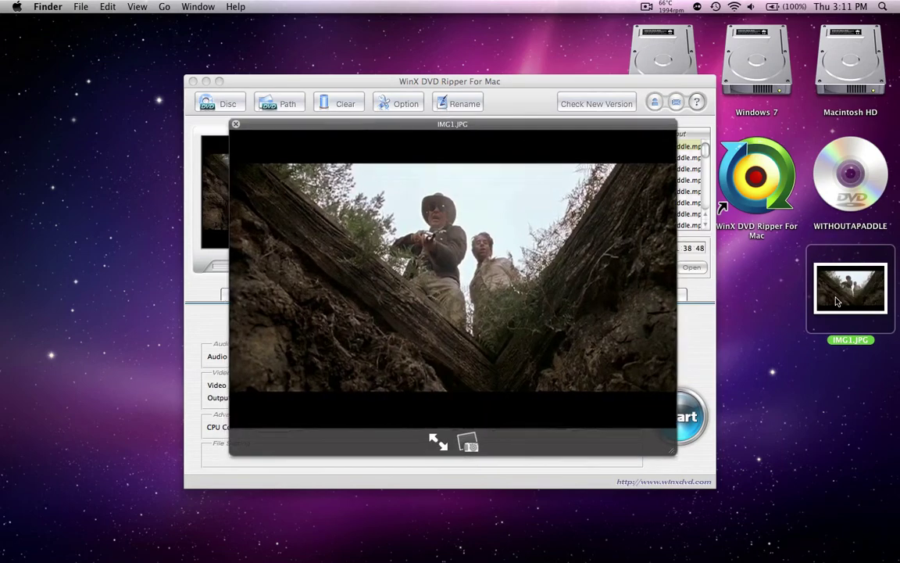
key(super+i)
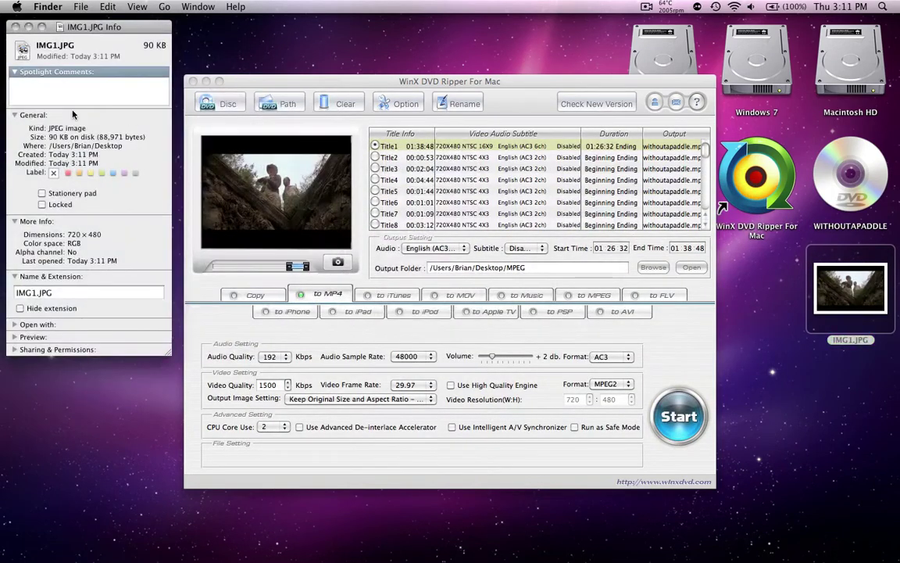
key(super+w)
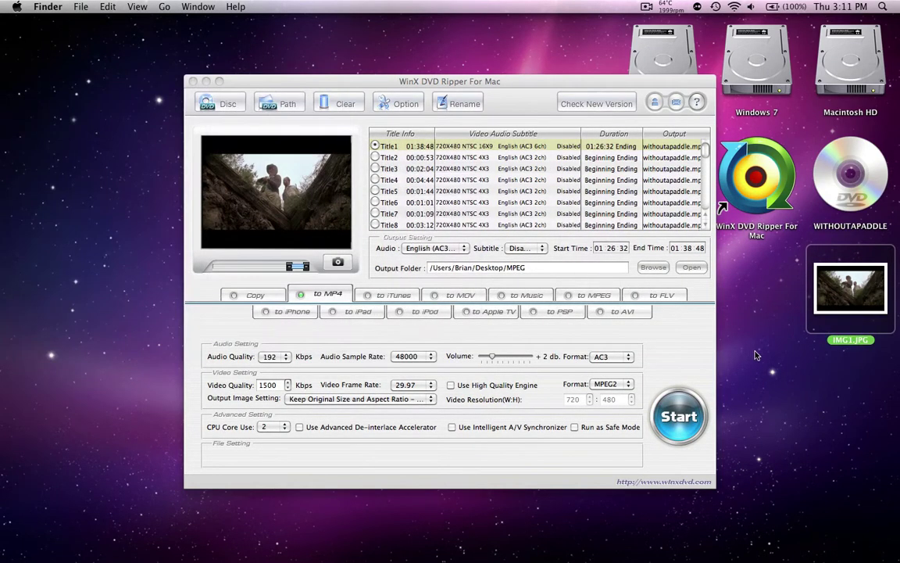
Move IMG1.JPG from the Desktop to the Trash
right_click(832, 298)
click(768, 333)
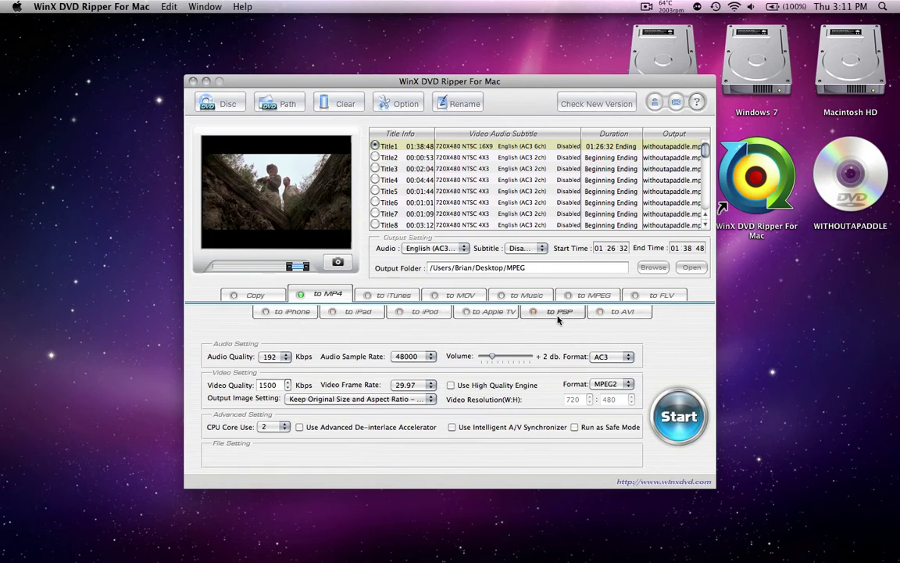
Choose the iPhone output format with the Excellent Quality-Wide-Screen (720x406 MPEG4) profile after viewing the Music and FLV settings
click(507, 294)
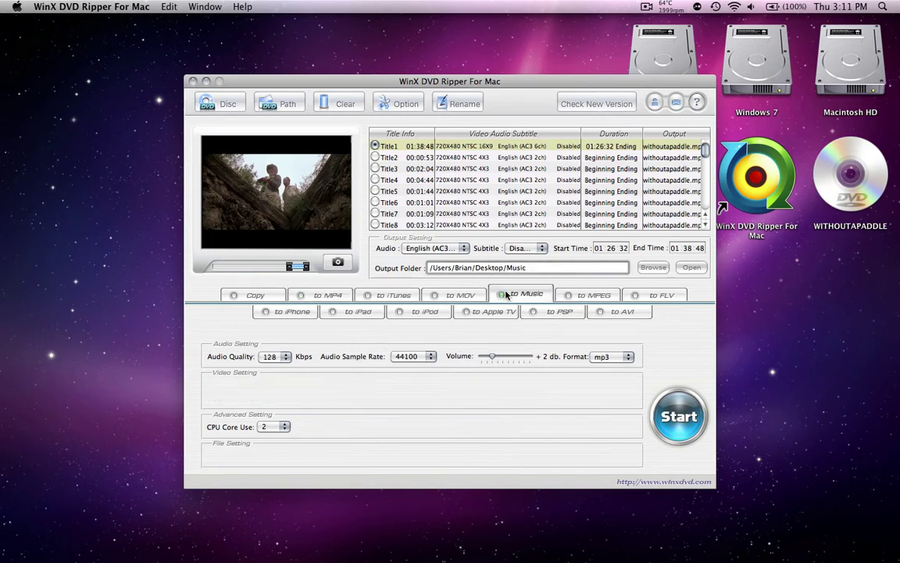
click(635, 296)
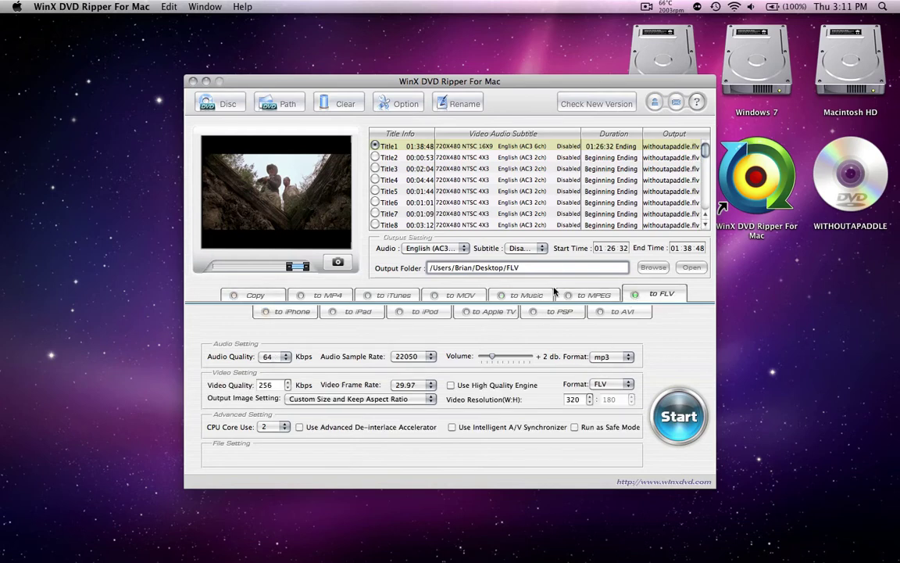
click(293, 314)
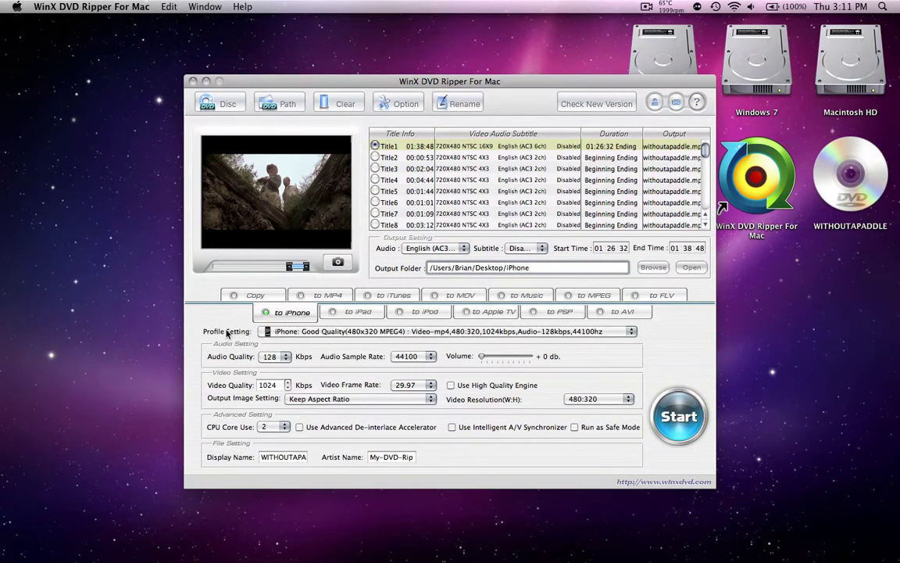
click(269, 332)
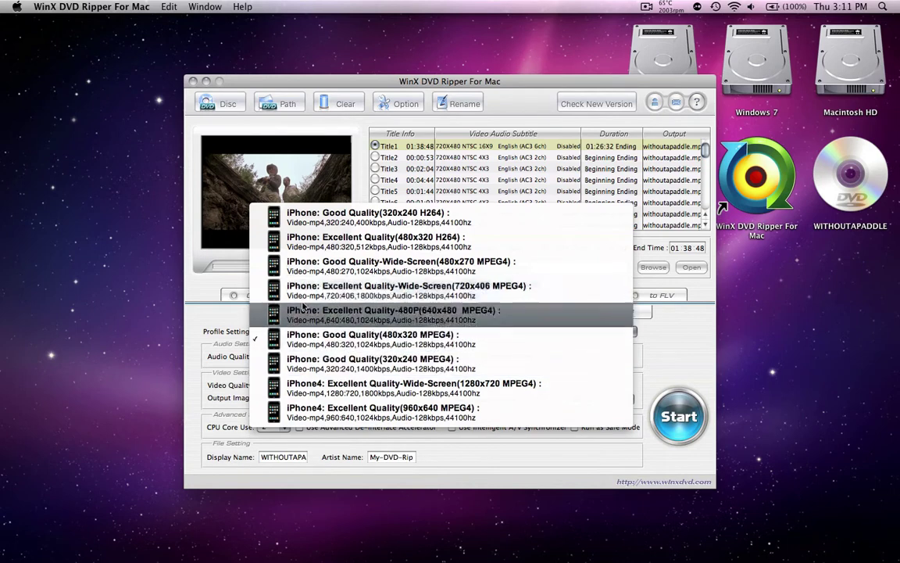
click(337, 290)
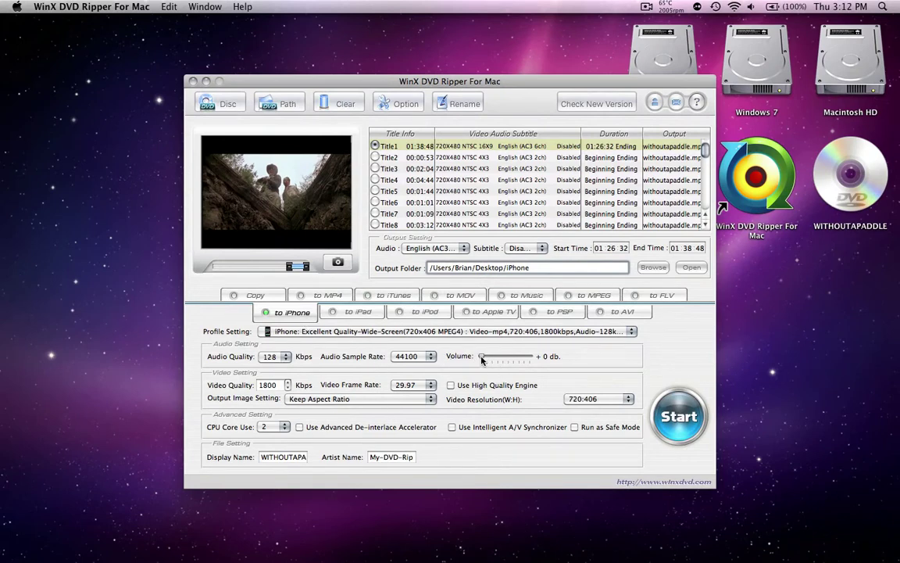
Review the audio quality, output image and video resolution choices for the iPhone profile, leaving audio quality at 128 Kbps
click(286, 356)
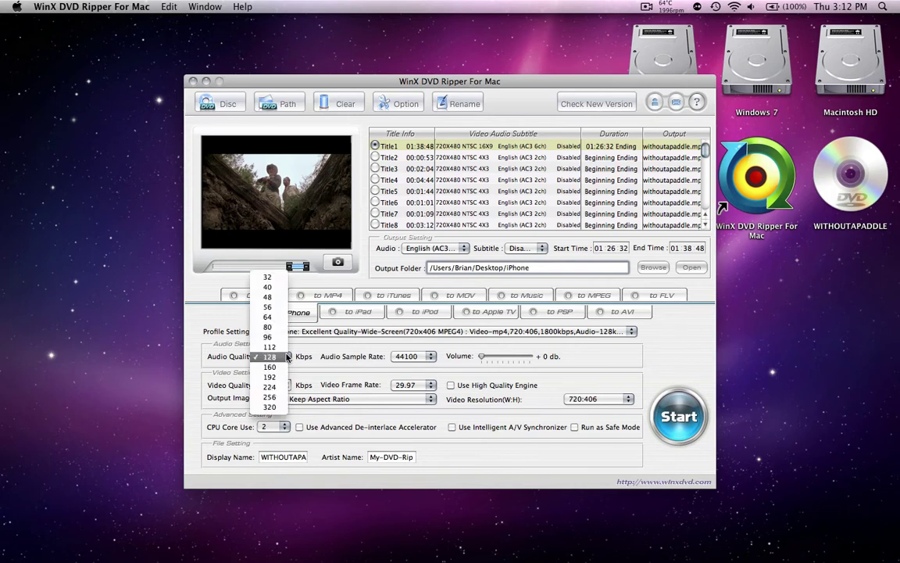
click(266, 356)
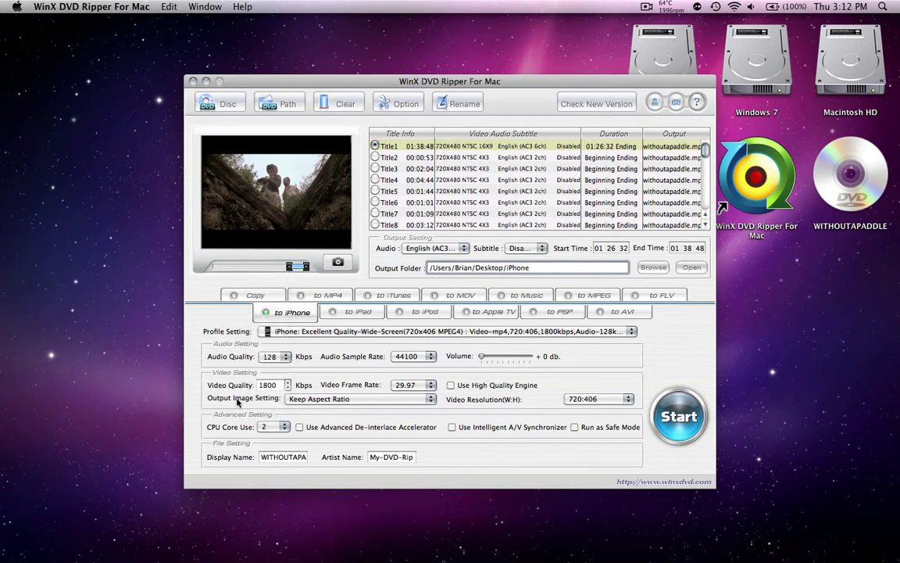
click(428, 393)
click(257, 367)
click(586, 400)
click(537, 403)
Try the Intelligent A/V Synchronizer option and read its explanation
click(529, 429)
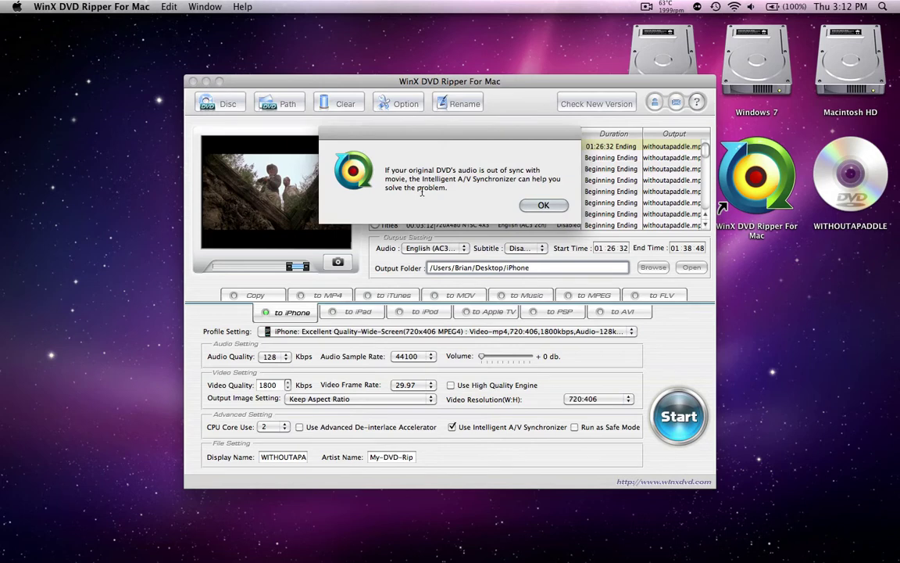
drag(404, 187, 450, 187)
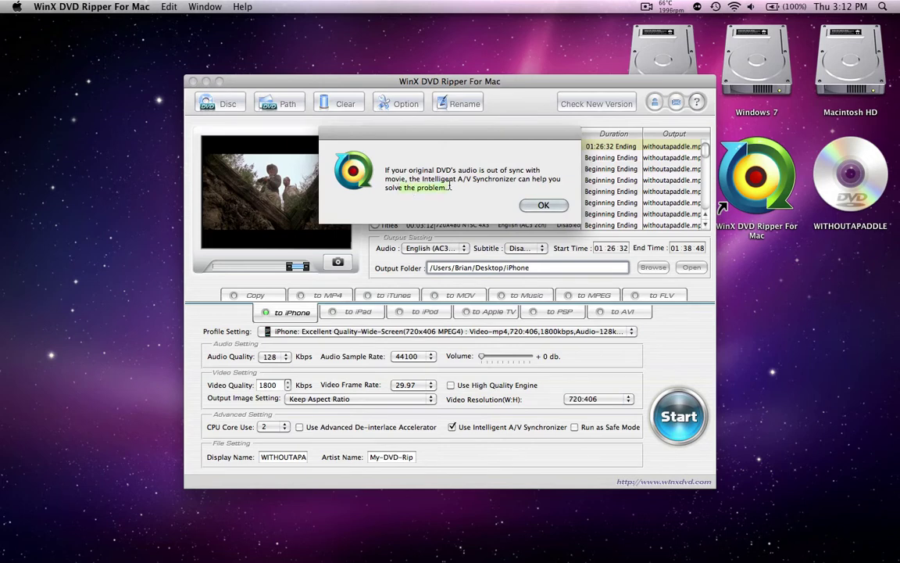
click(545, 205)
Enable Run as Safe Mode for the conversion and read through its explanation
click(575, 427)
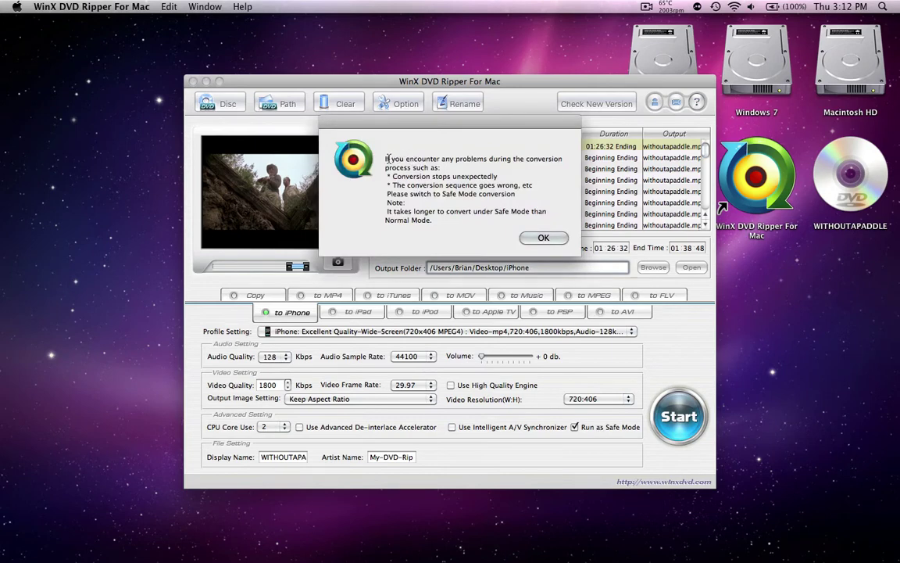
drag(386, 159, 432, 220)
click(437, 222)
click(541, 238)
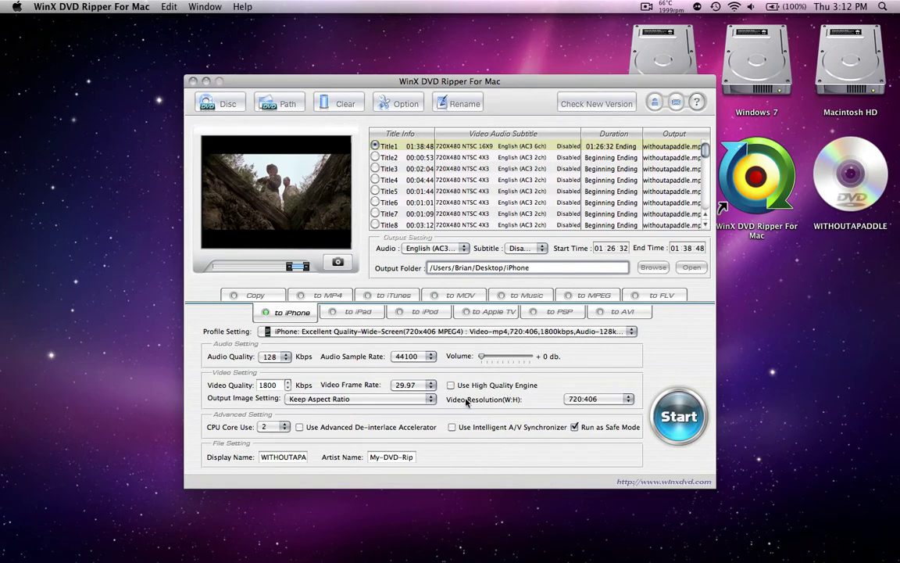
Try the Advanced De-interlace Accelerator option, read its explanation, and switch it off again
click(368, 431)
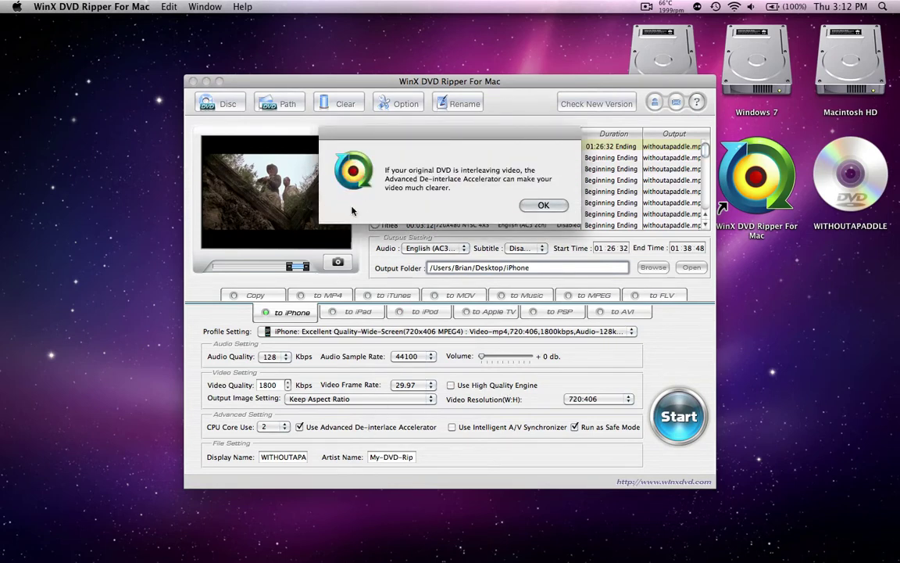
click(543, 206)
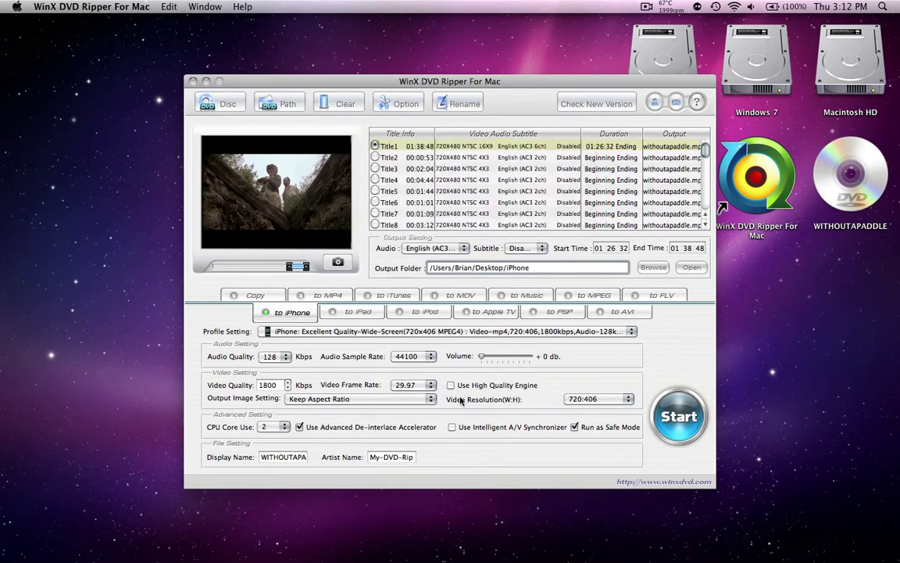
click(379, 428)
Review the display name and artist name in the file settings of the iPhone output
double_click(303, 457)
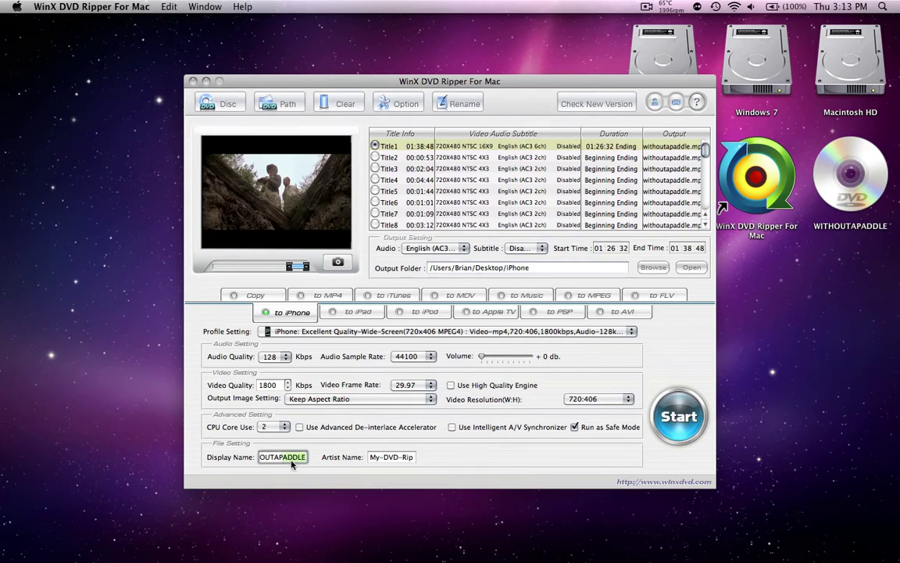
click(261, 457)
triple_click(383, 458)
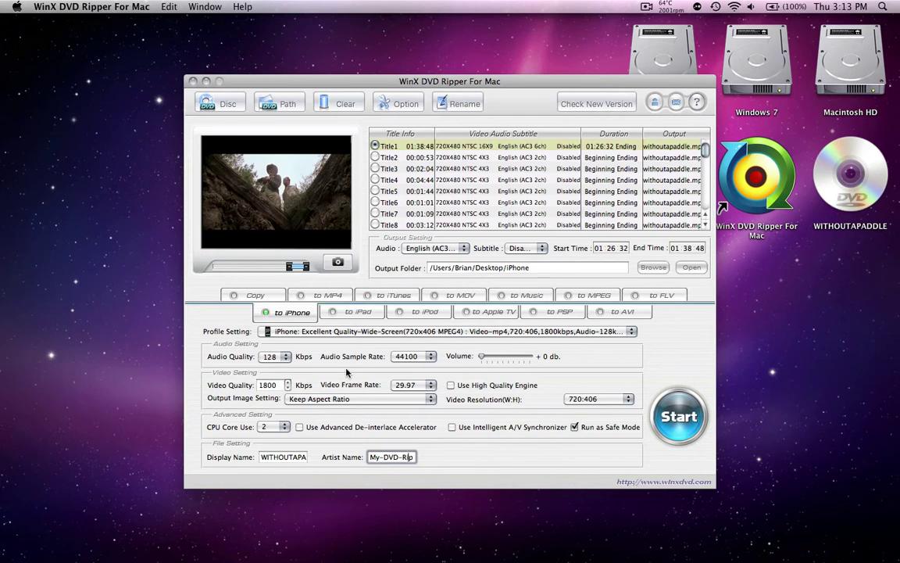
Start converting Title1 for iPhone and shift the progress window aside
click(679, 416)
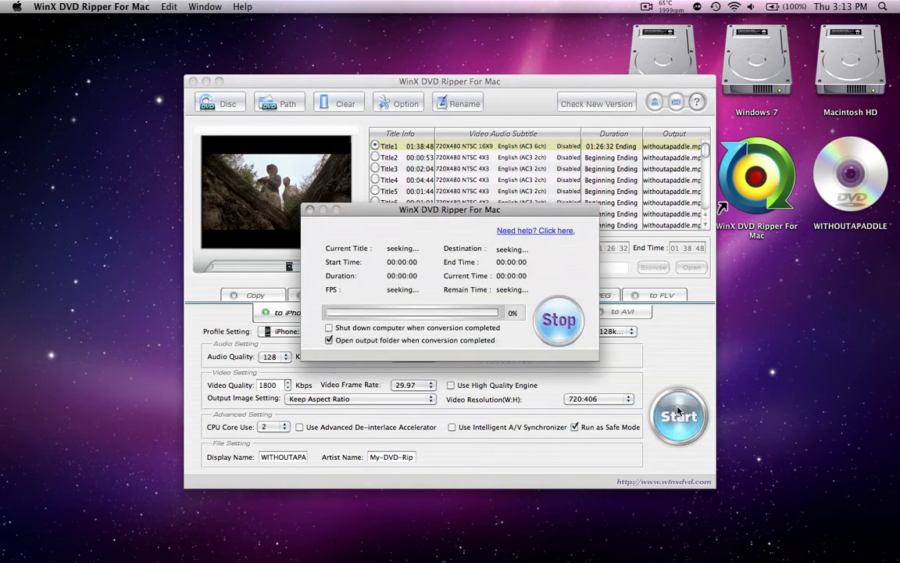
drag(471, 224, 554, 146)
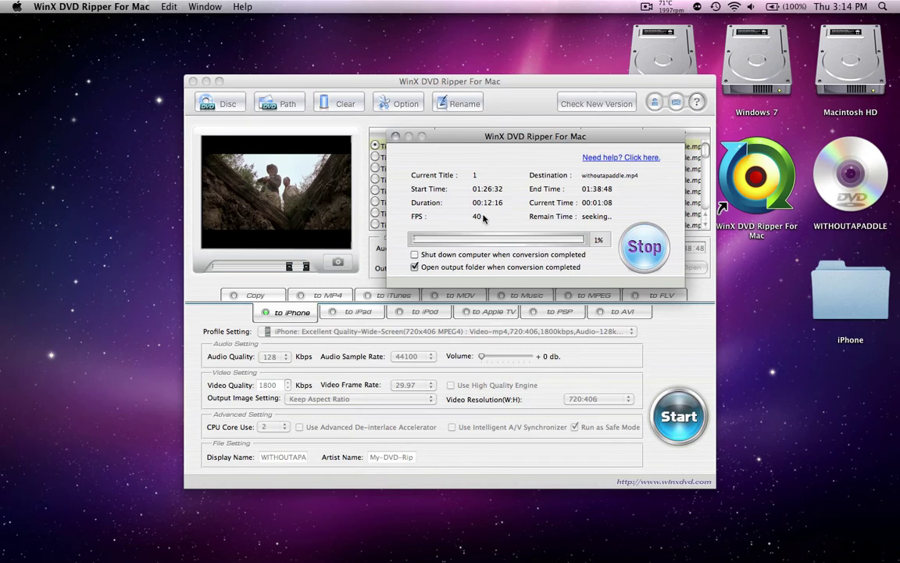
Check the Mac's system version, processor and memory in About This Mac, and close that window
click(17, 7)
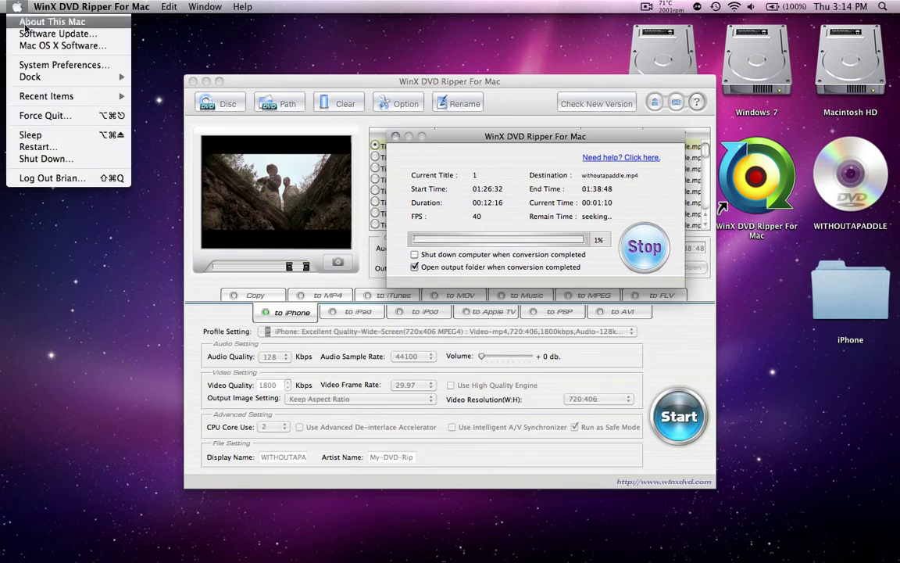
click(35, 19)
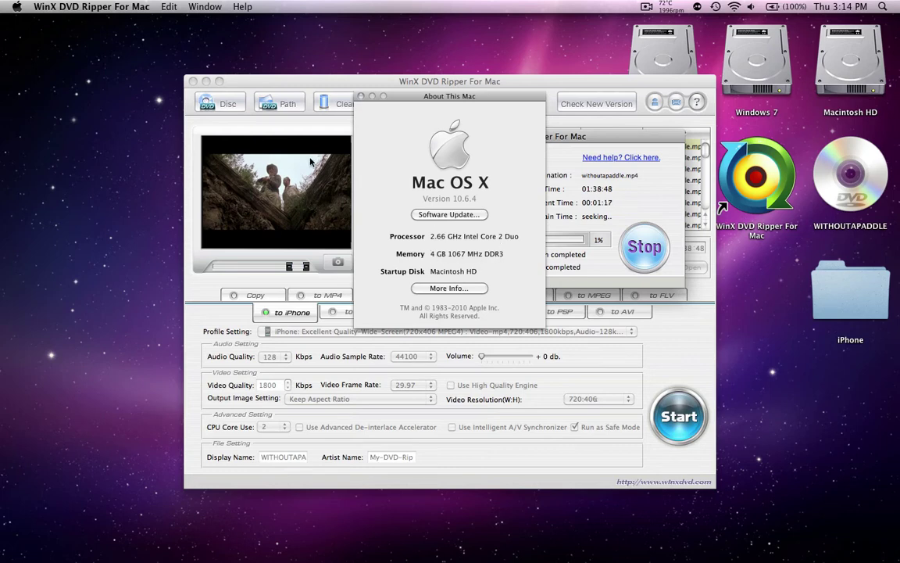
click(361, 95)
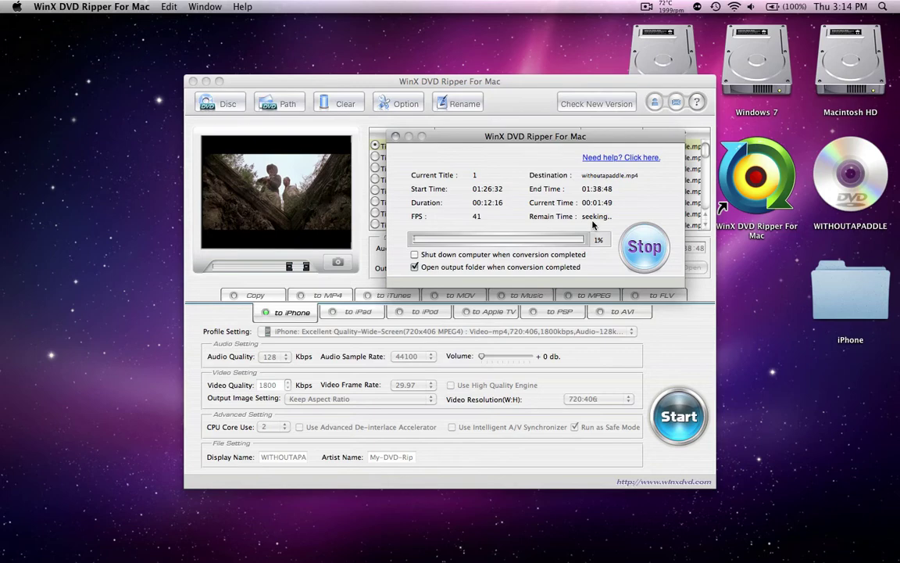
Stop the running conversion and locate its iPhone output folder on the Desktop
click(661, 248)
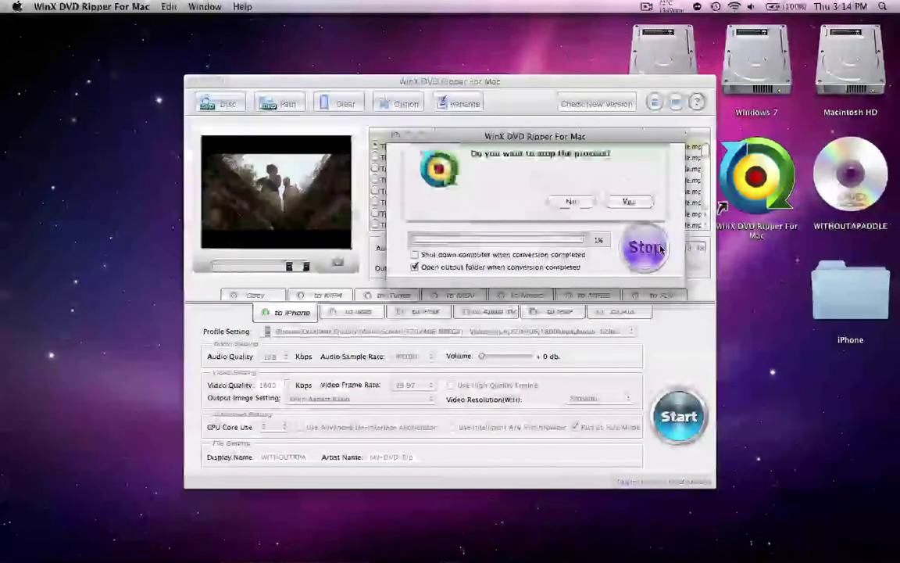
click(629, 206)
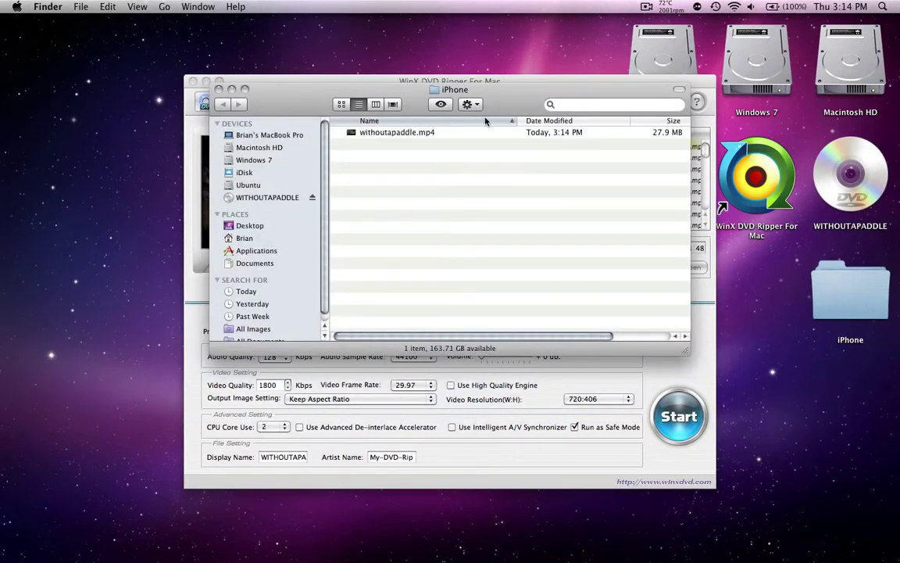
click(833, 297)
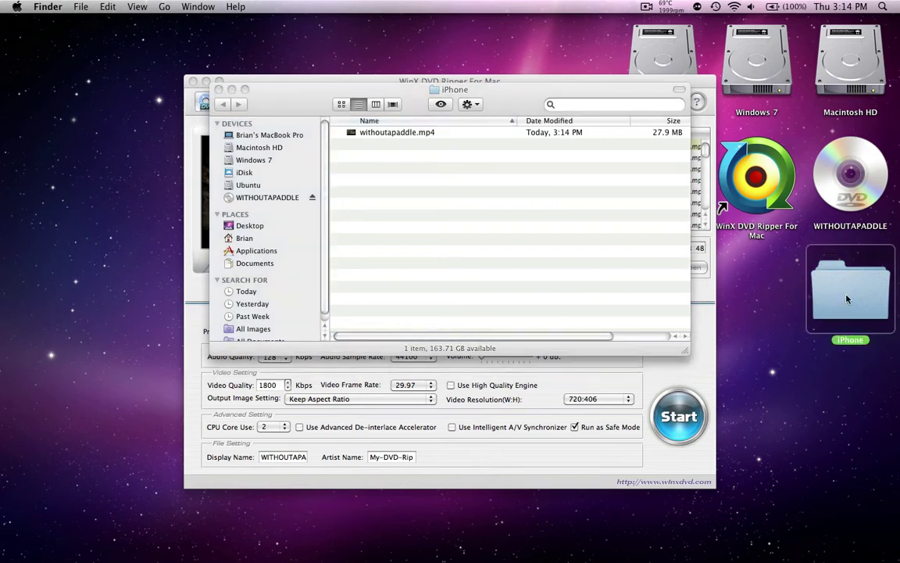
click(480, 157)
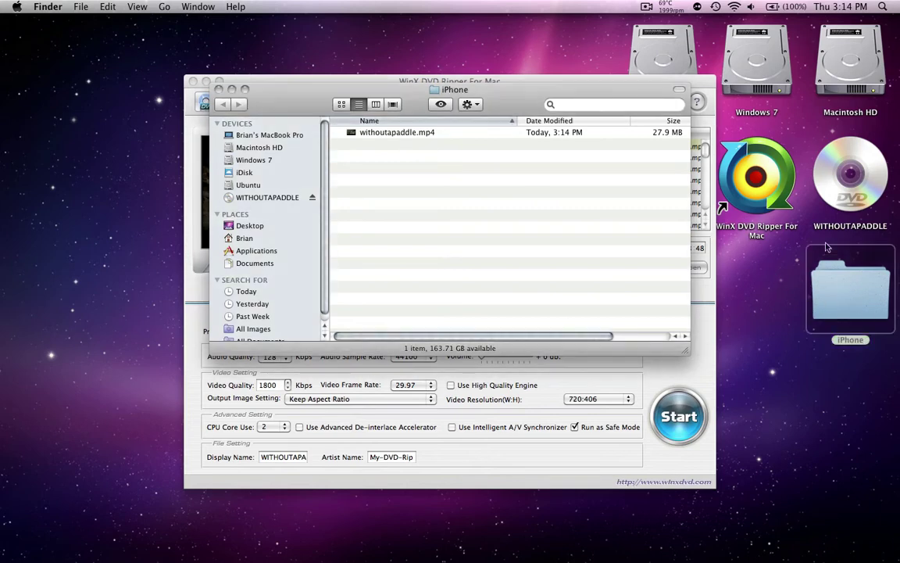
Open withoutapaddle.mp4 from the iPhone folder in QuickTime Player and move the video window away from the screen corner
click(372, 134)
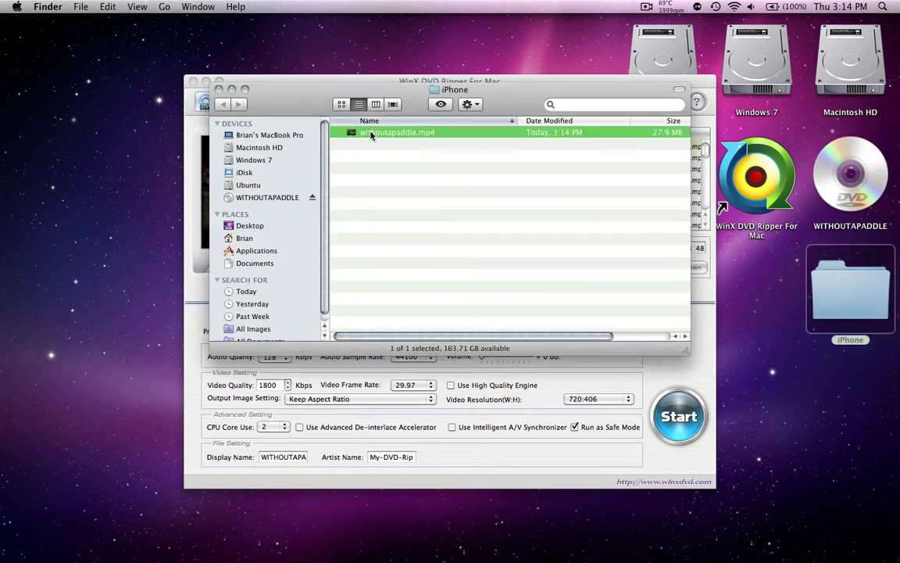
double_click(372, 135)
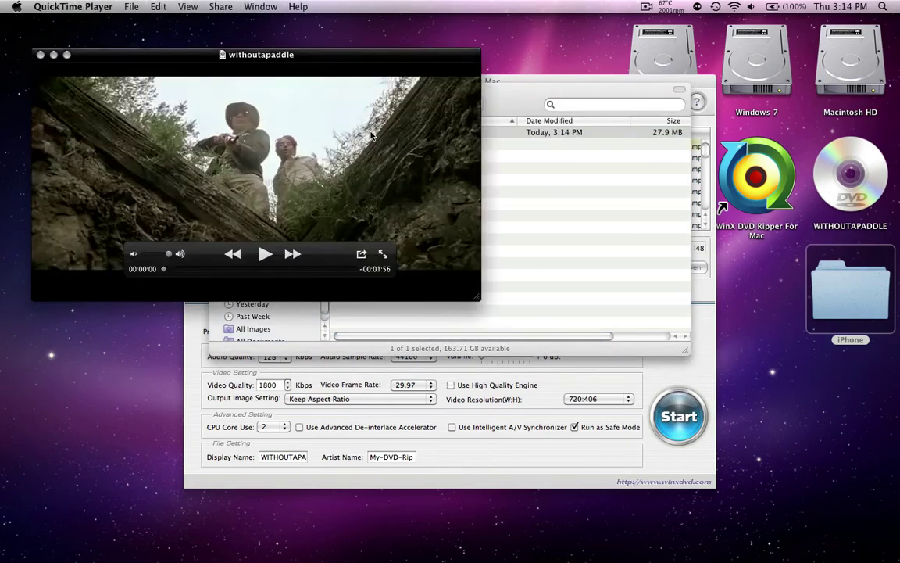
drag(308, 63, 511, 104)
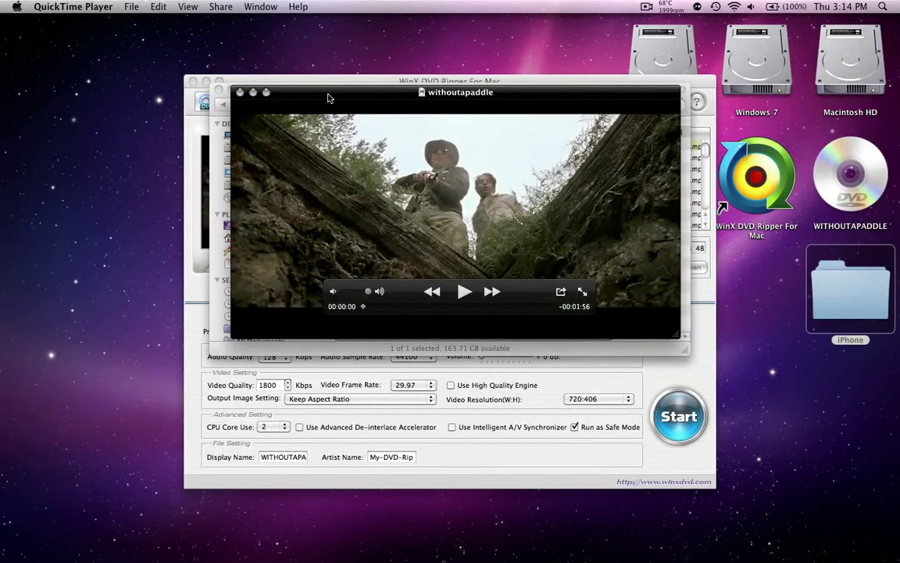
click(196, 109)
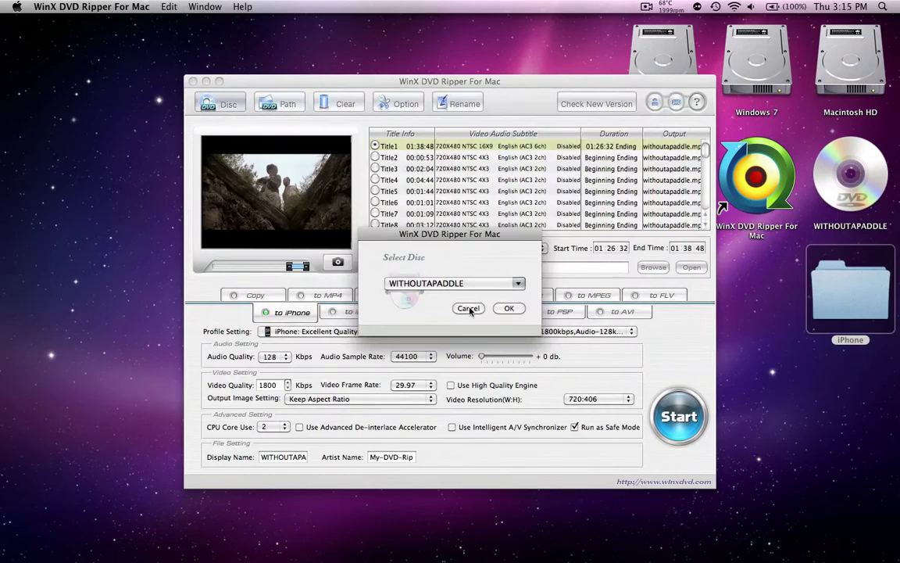
click(468, 308)
key(F9)
click(742, 235)
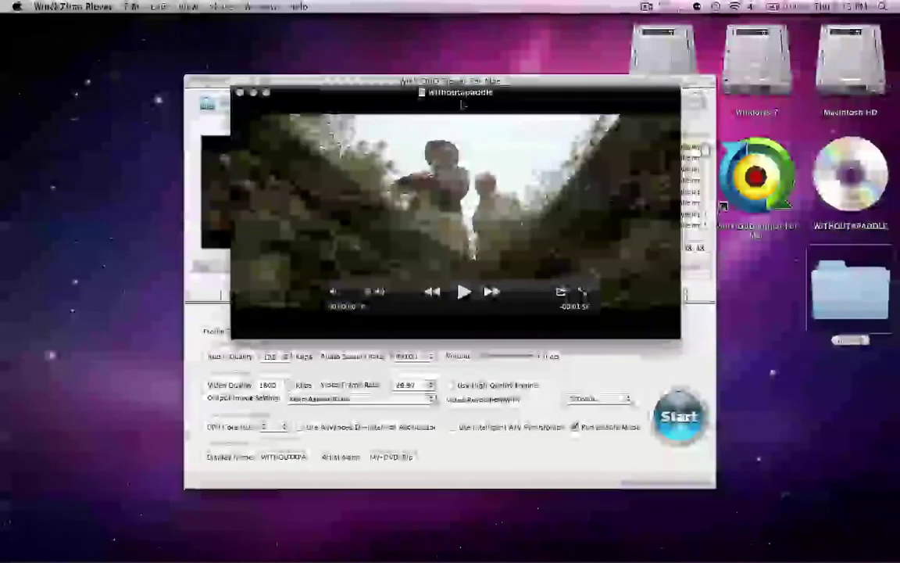
Play the converted withoutapaddle video, skip ahead in it, and quit QuickTime Player
click(578, 284)
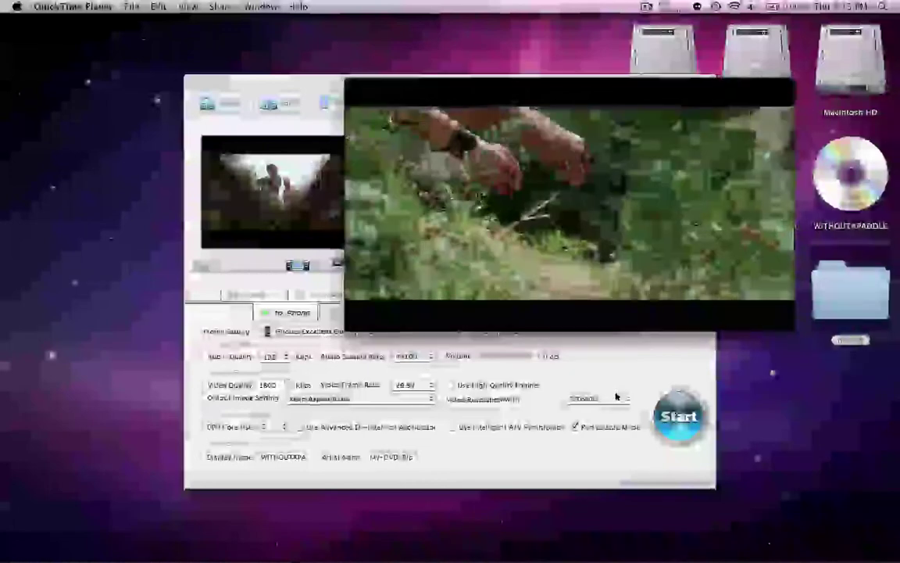
mouse_move(513, 314)
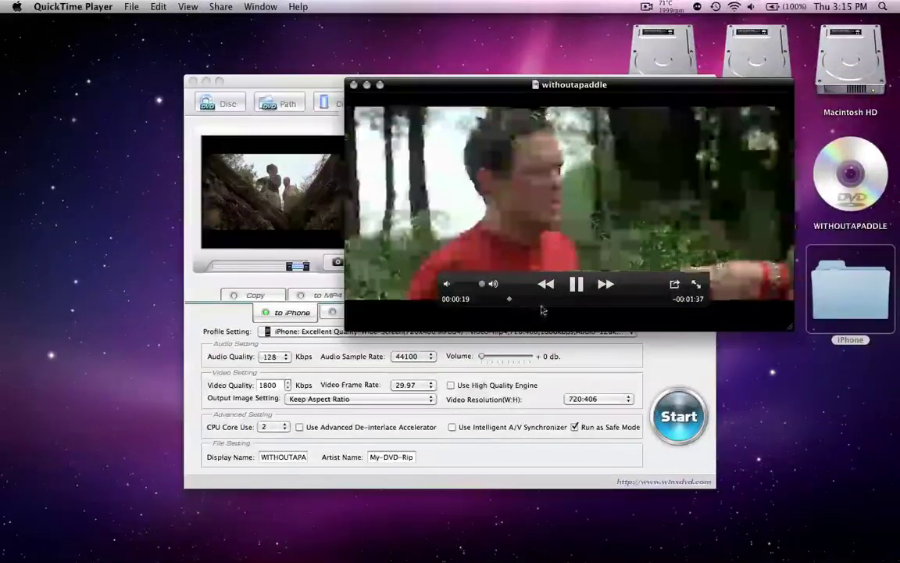
click(543, 300)
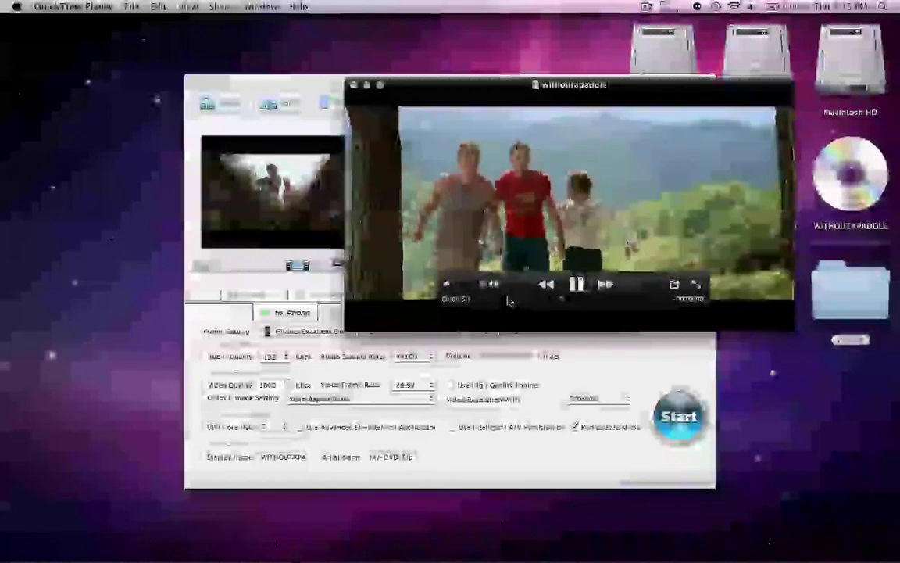
click(72, 6)
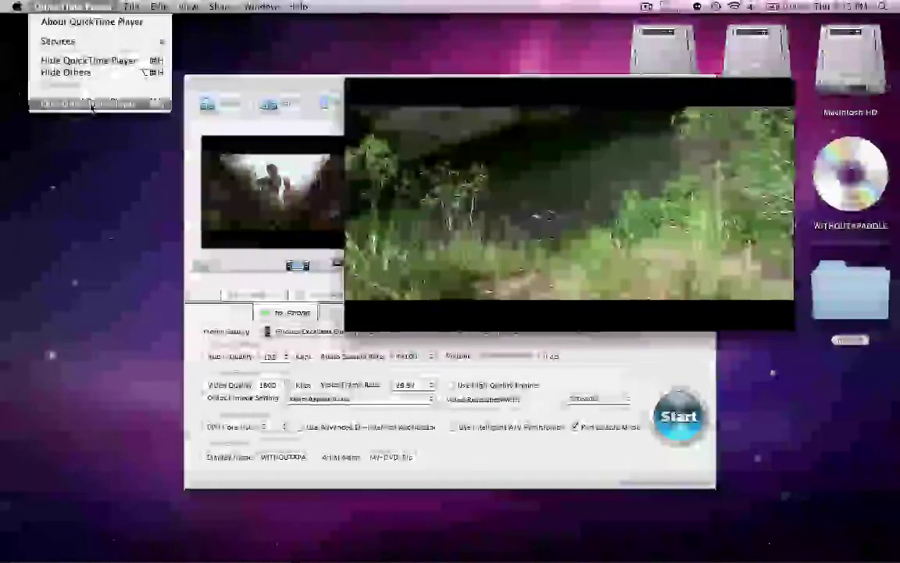
click(92, 103)
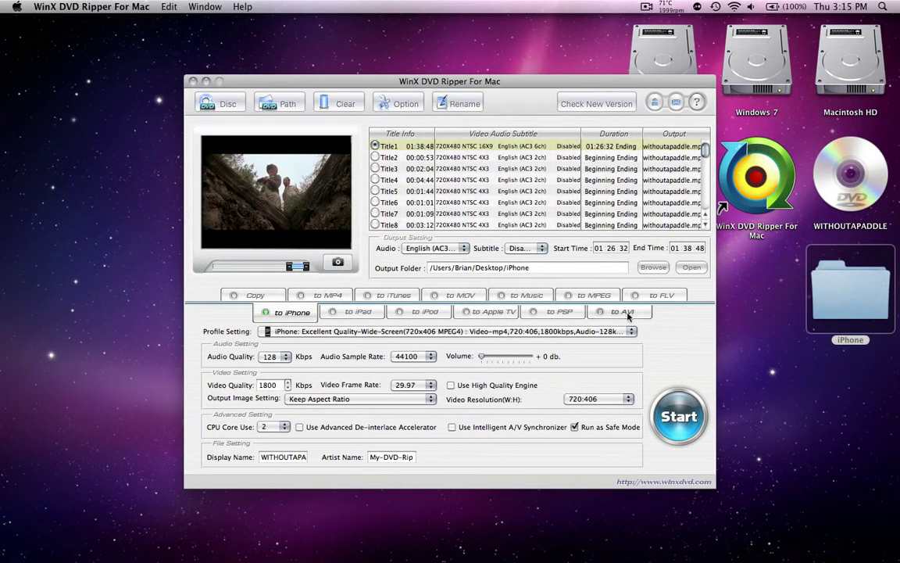
Look through the MPEG, Apple TV, iPod and iTunes output formats in WinX DVD Ripper, ending on iTunes
click(582, 297)
click(497, 309)
click(414, 310)
click(397, 295)
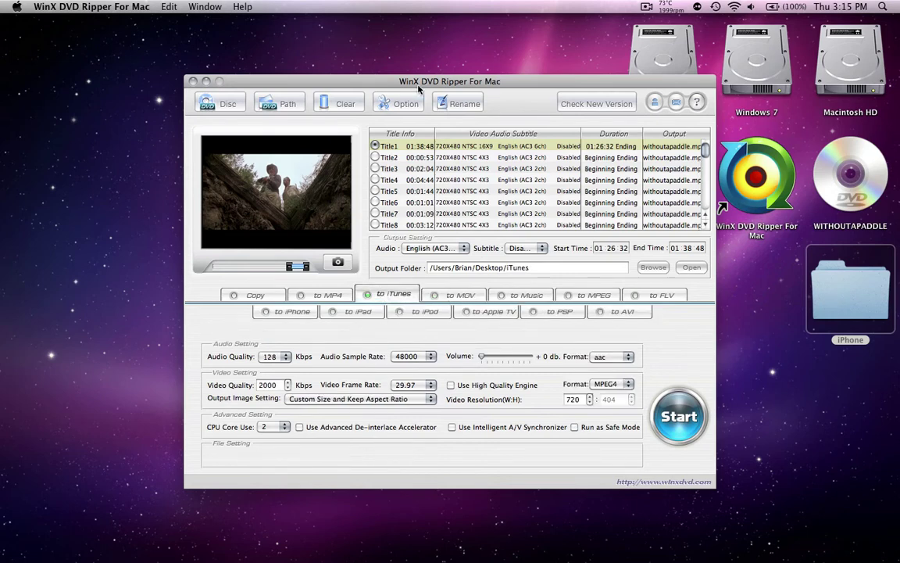
Switch the output format to Copy and review its DVD backup description
click(290, 311)
click(375, 297)
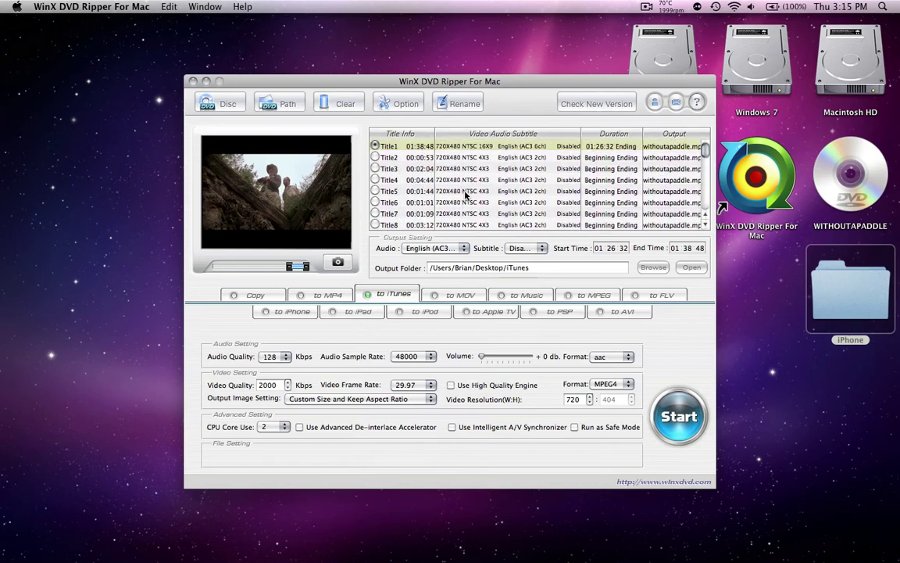
click(257, 294)
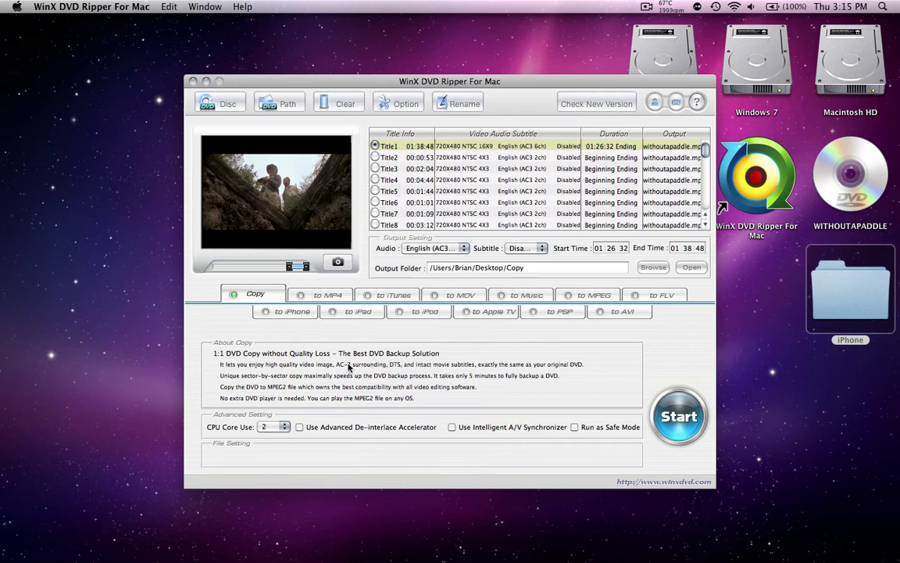
click(312, 295)
click(261, 296)
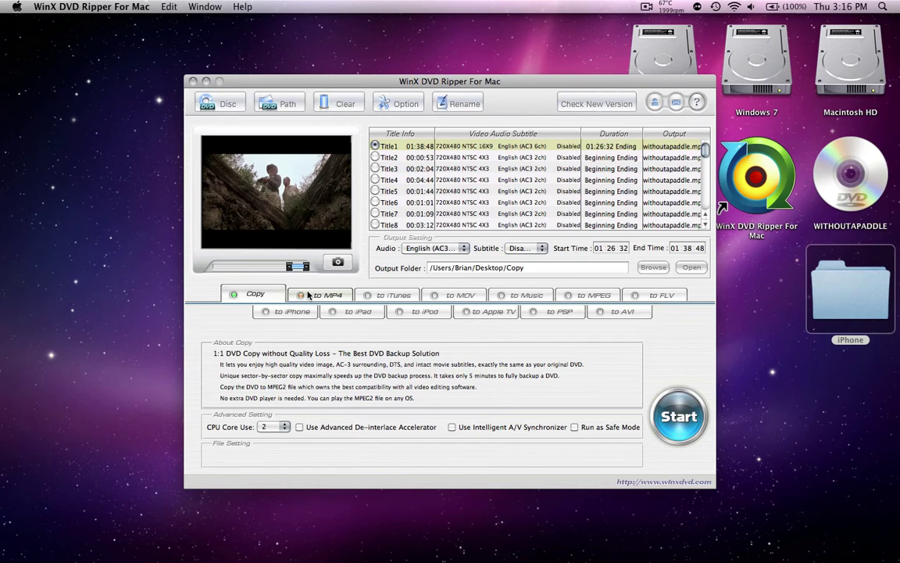
click(309, 294)
click(258, 295)
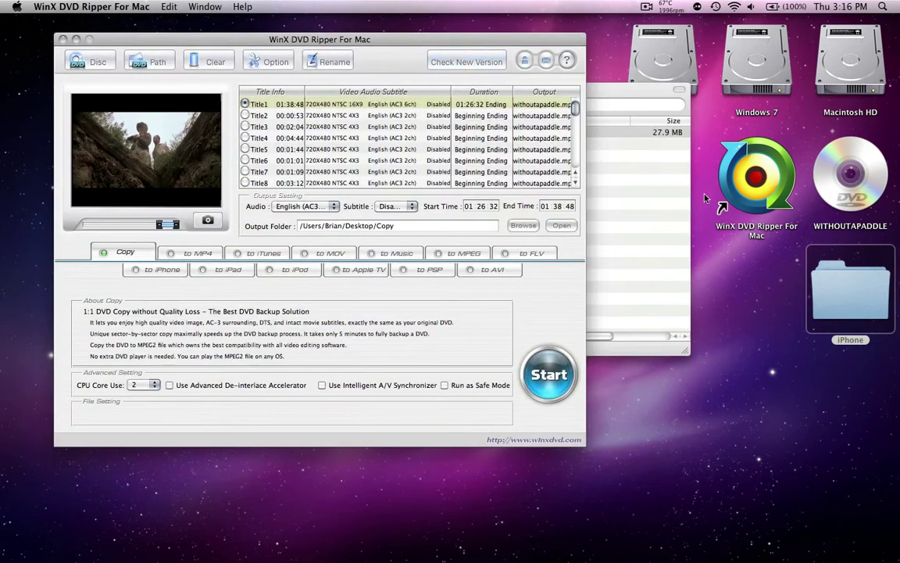
Close the iPhone folder window and return to WinX DVD Ripper For Mac
click(637, 180)
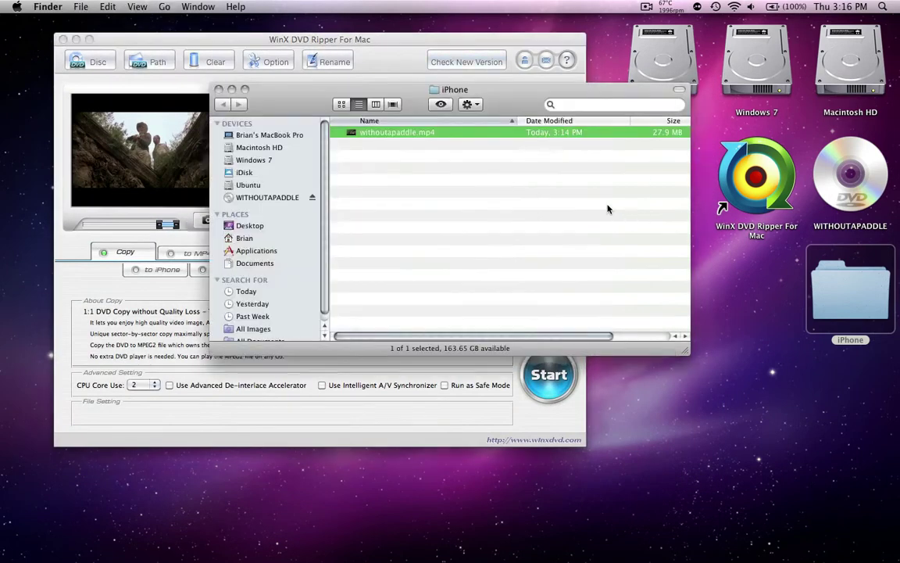
click(218, 89)
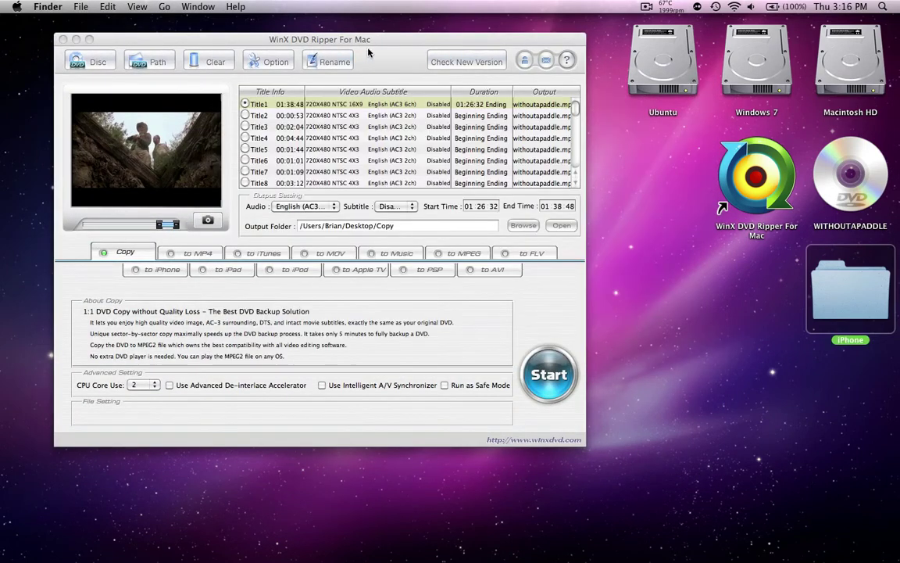
click(333, 46)
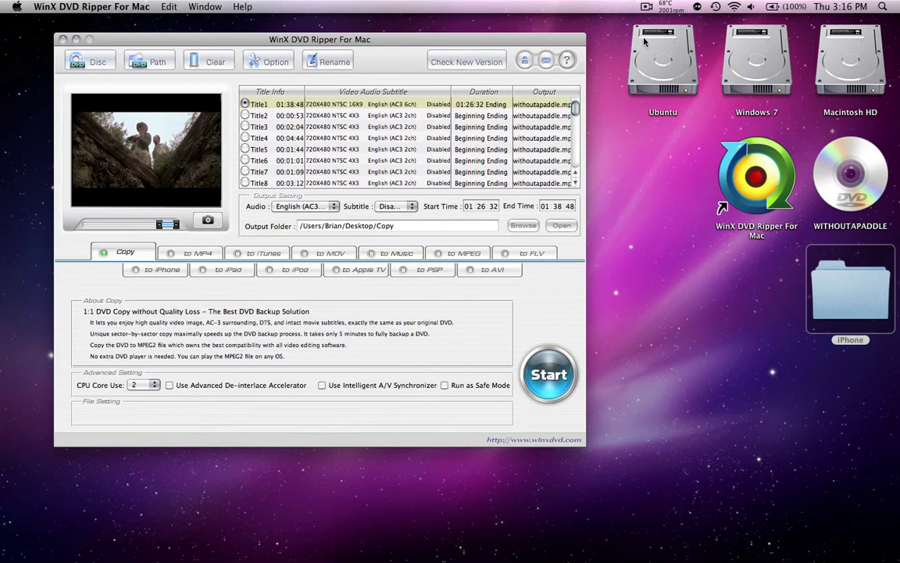
click(882, 6)
text(edit)
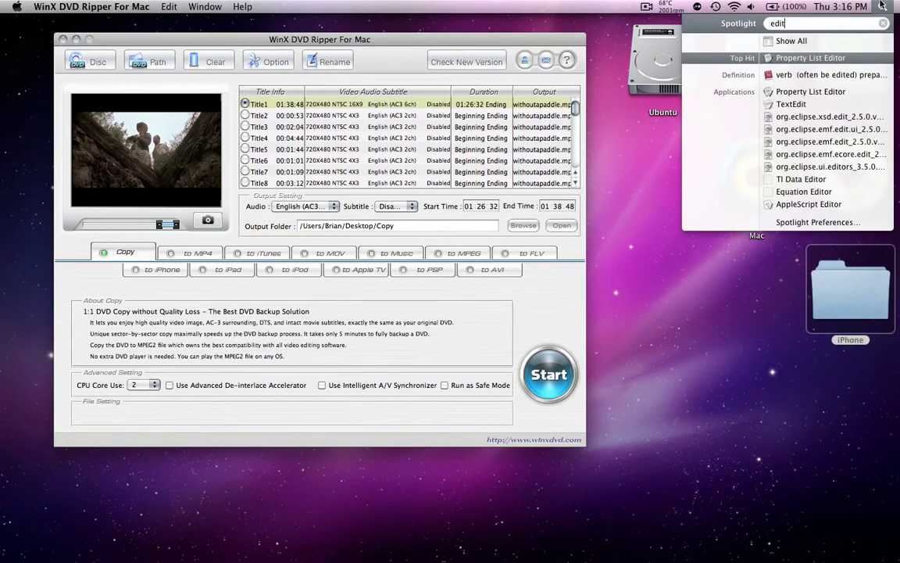
click(882, 6)
click(882, 6)
click(882, 6)
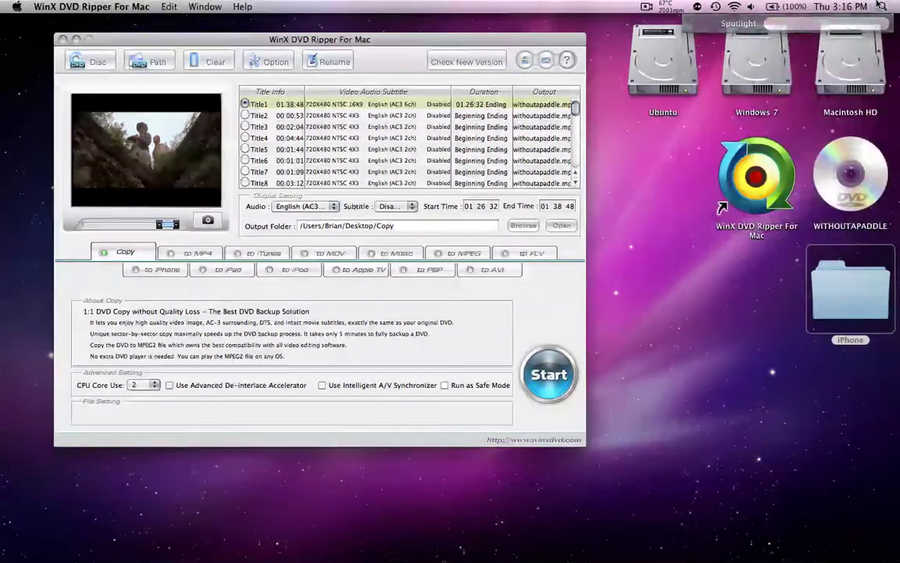
Find and launch TextEdit through Spotlight, and bring its blank document to the front
click(882, 7)
text(text edi)
key(Return)
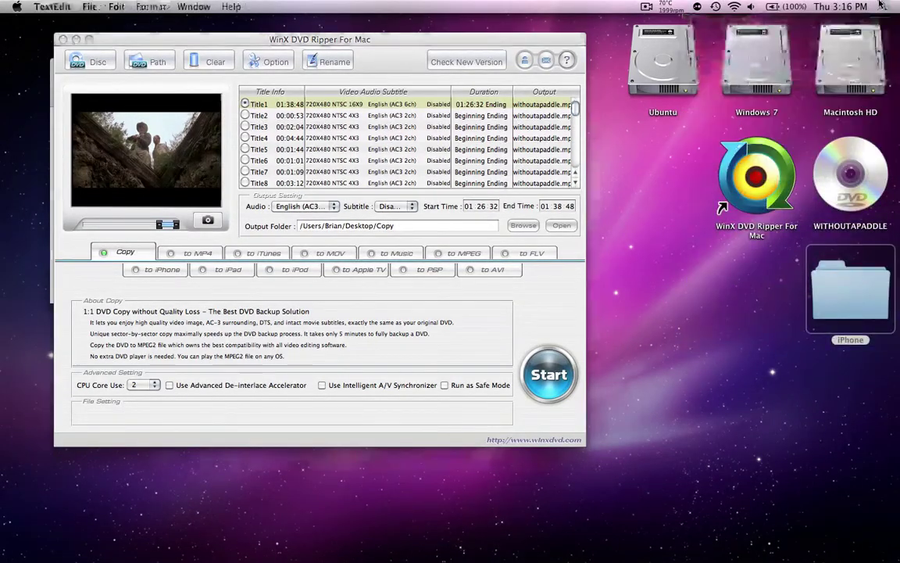
click(881, 5)
click(882, 5)
click(399, 129)
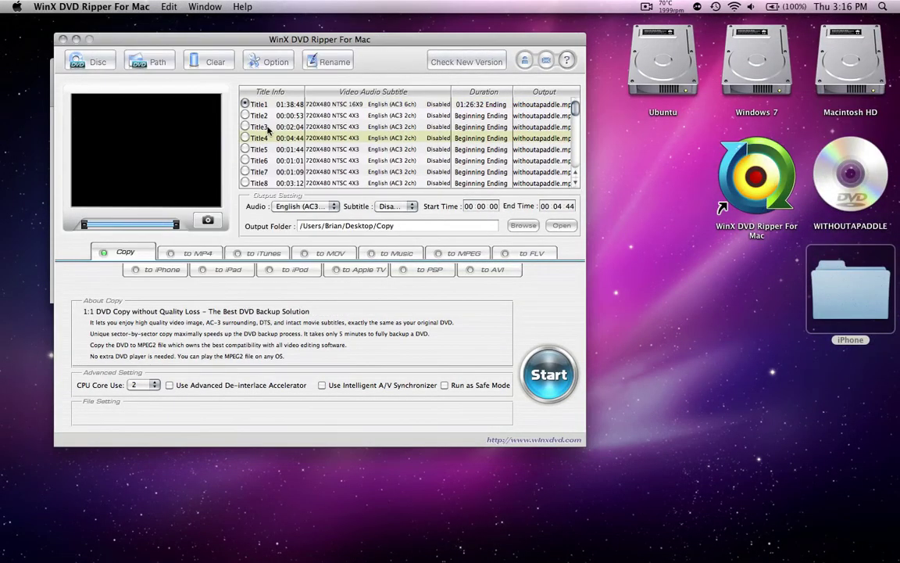
key(super+Tab)
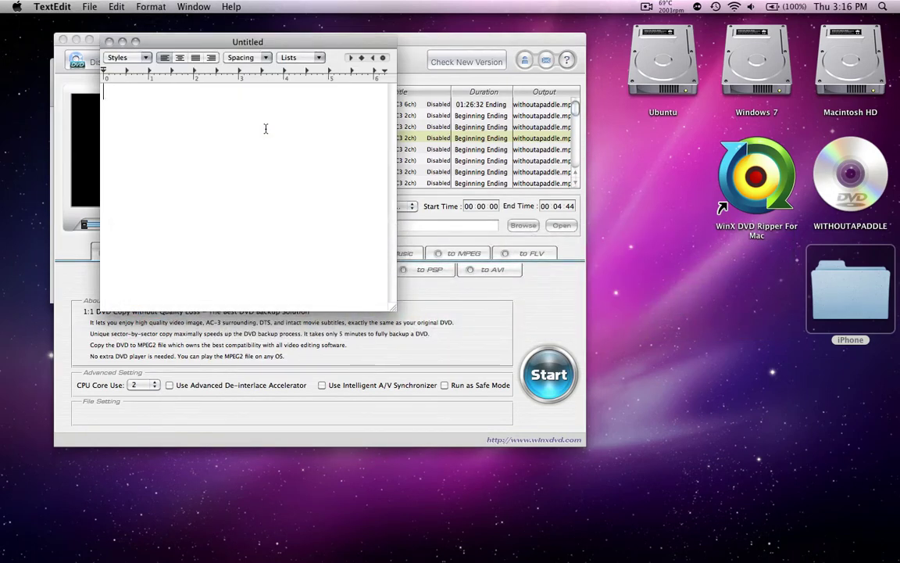
Write "WinXDVD[Win] - COMMENT" and "WinXDVD[Mac] - COMMENT" in the document, separated by a blank line
text(WinXDVD)
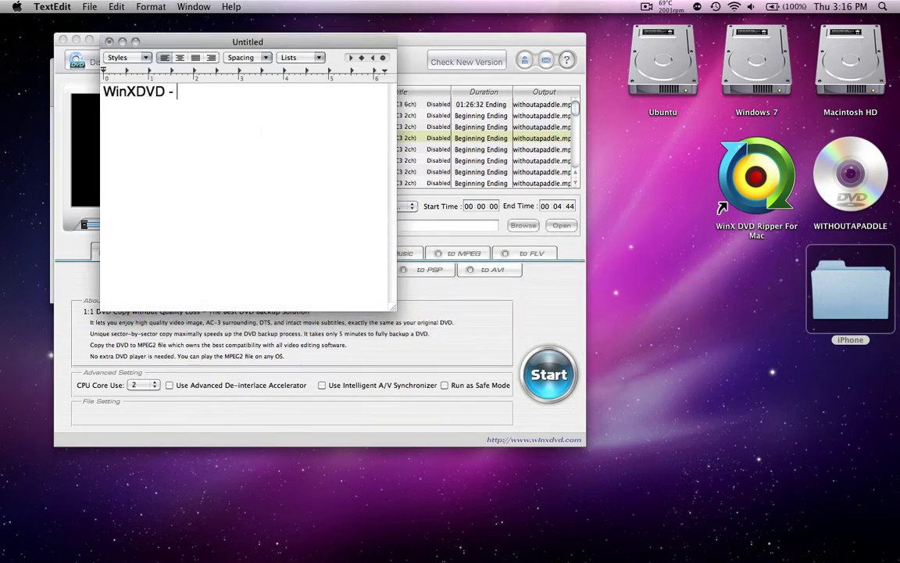
key(BackSpace)
text([Win] - COMMENT)
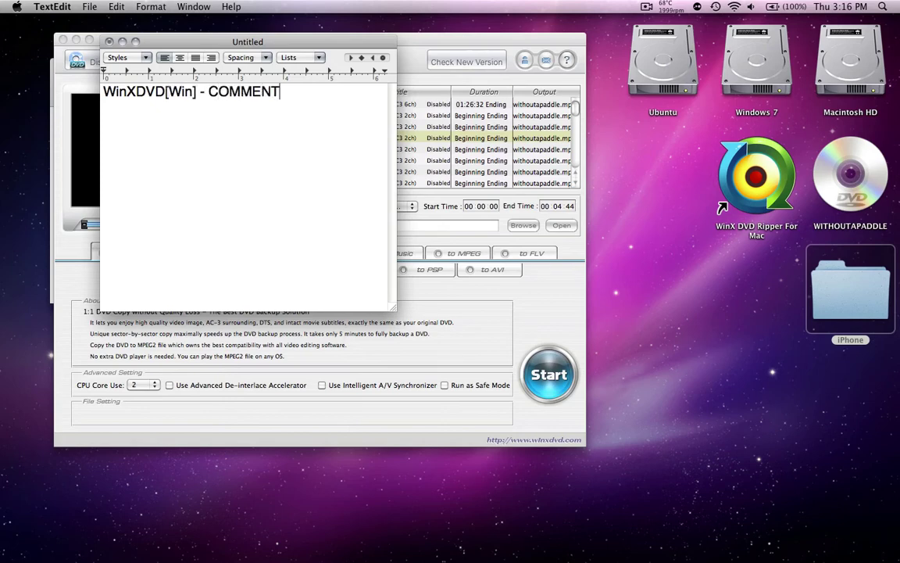
key(Return)
key(Return)
text(WinXDVD[M)
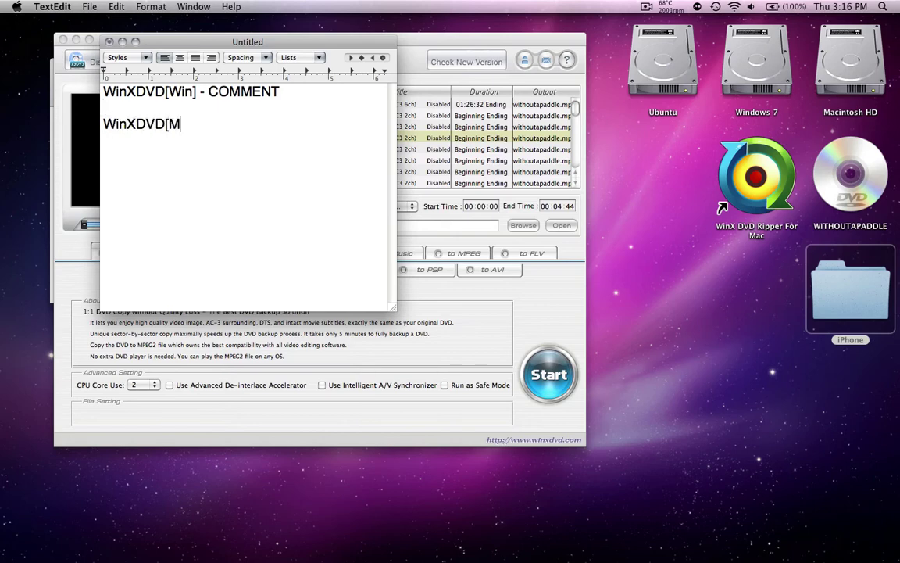
text(ac] - COMMENT)
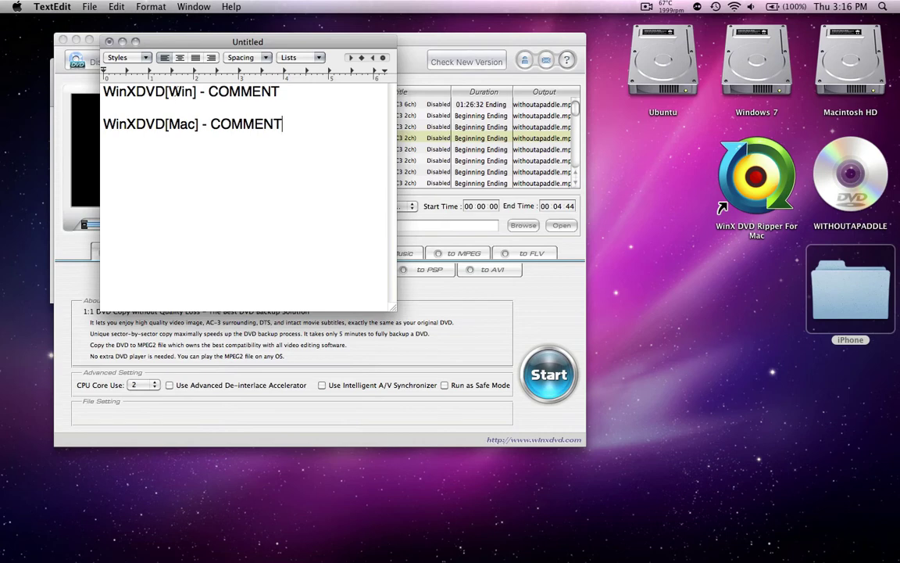
Highlight the Win and Mac comment lines in turn and move the document window beside the ripper window
drag(283, 90, 98, 92)
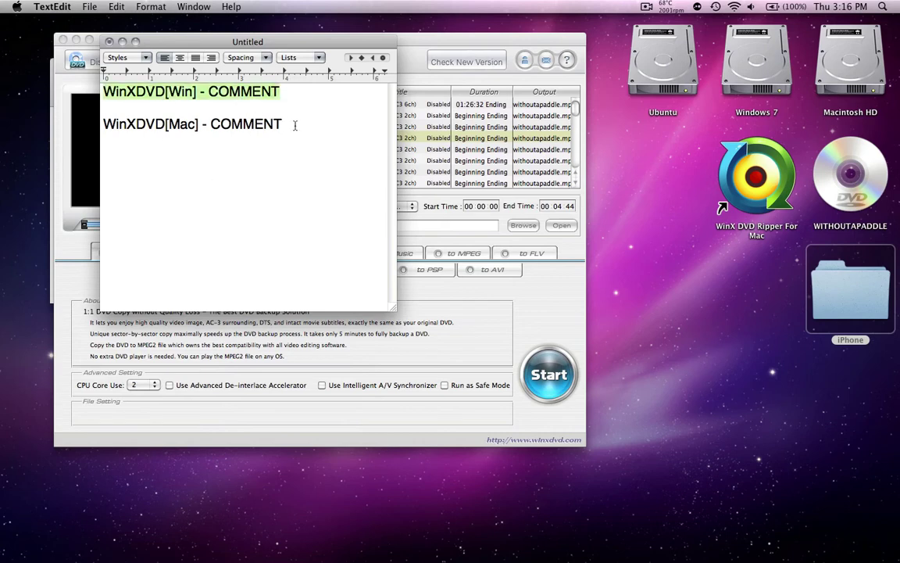
drag(282, 125, 95, 123)
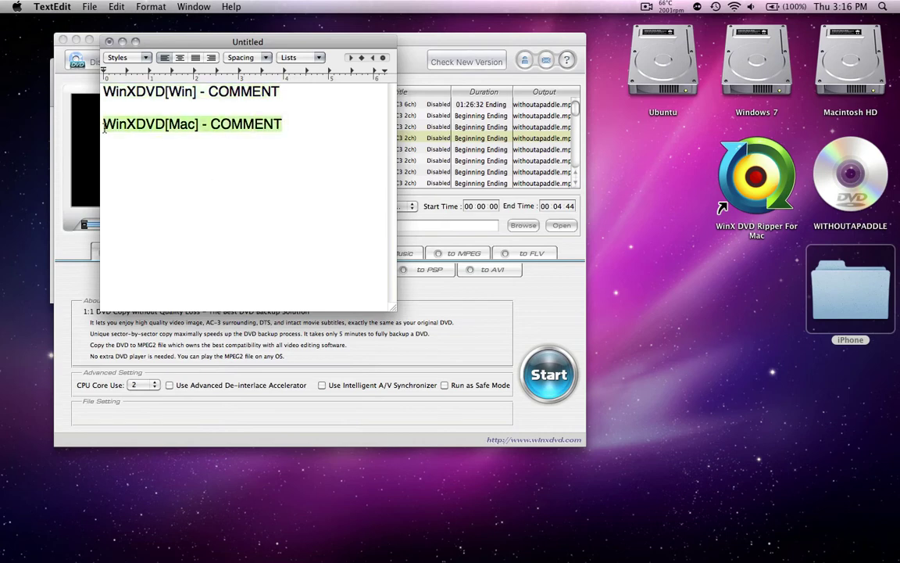
click(147, 178)
drag(209, 42, 714, 41)
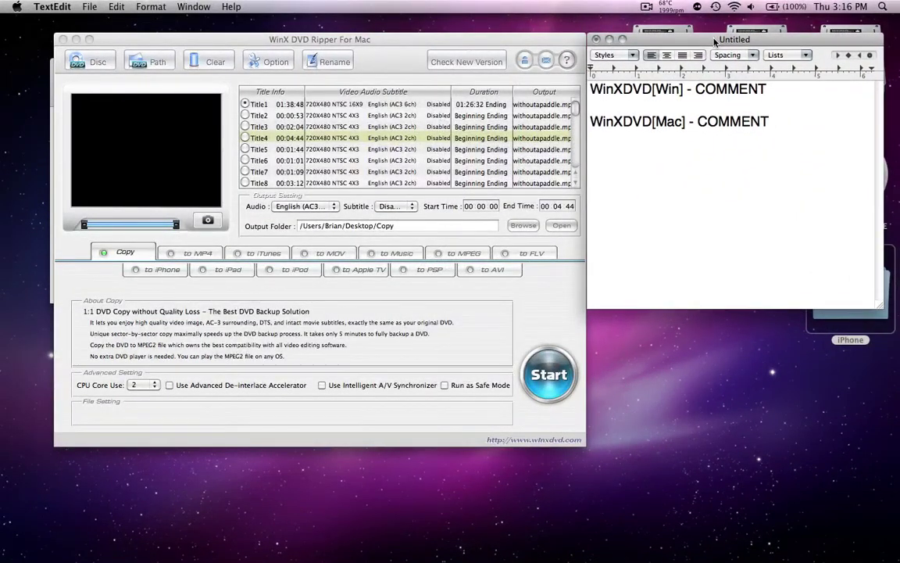
Point out the Win and Mac comment lines again by selecting each one, and clear the selection
triple_click(689, 88)
triple_click(726, 123)
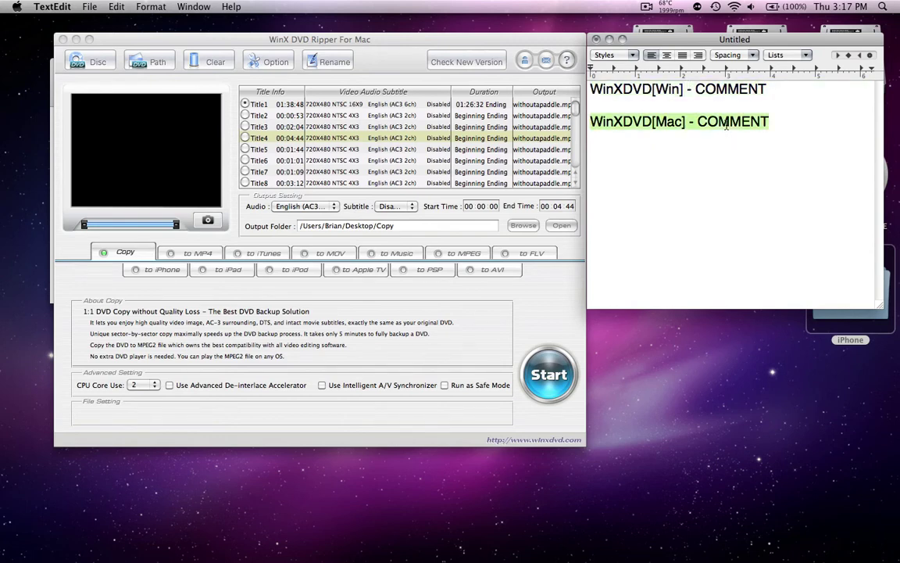
triple_click(715, 88)
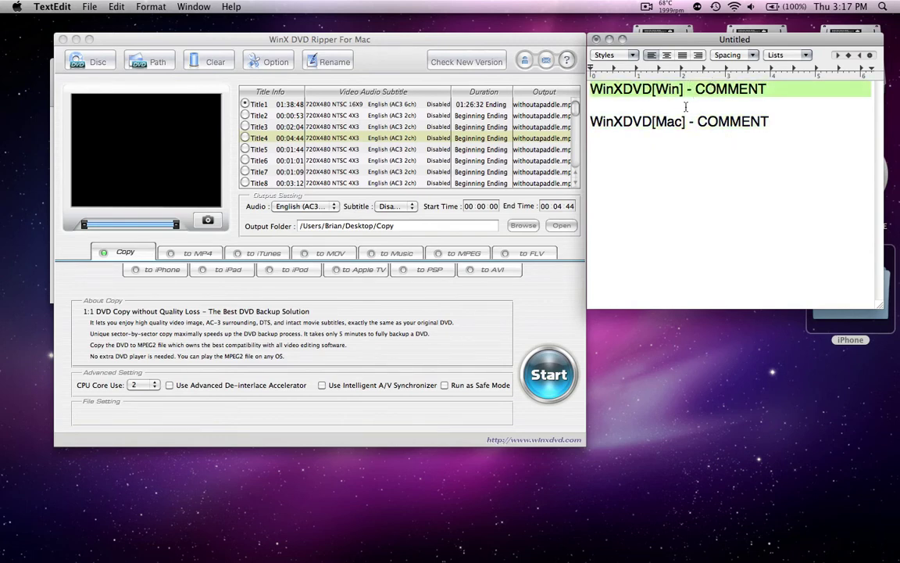
triple_click(665, 106)
click(666, 107)
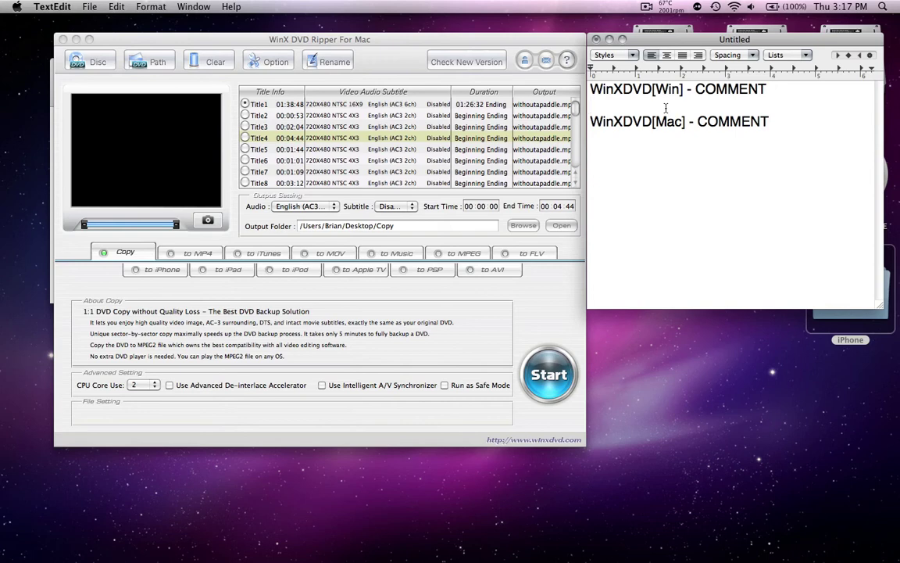
click(792, 137)
key(Return)
key(Return)
text(http://twitter.com/besweeet)
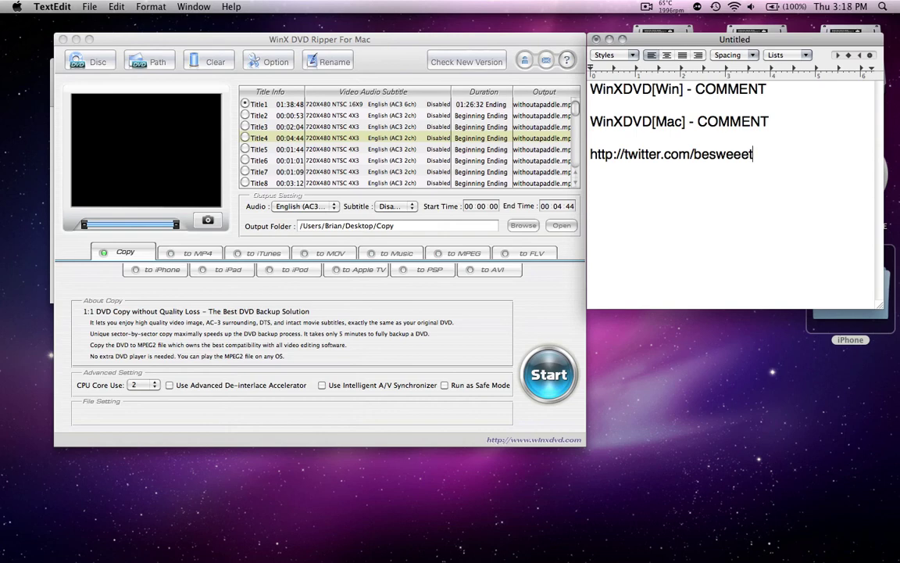
key(super+shift+Left)
key(Right)
key(Return)
key(Return)
text(http://gumbaltech.com)
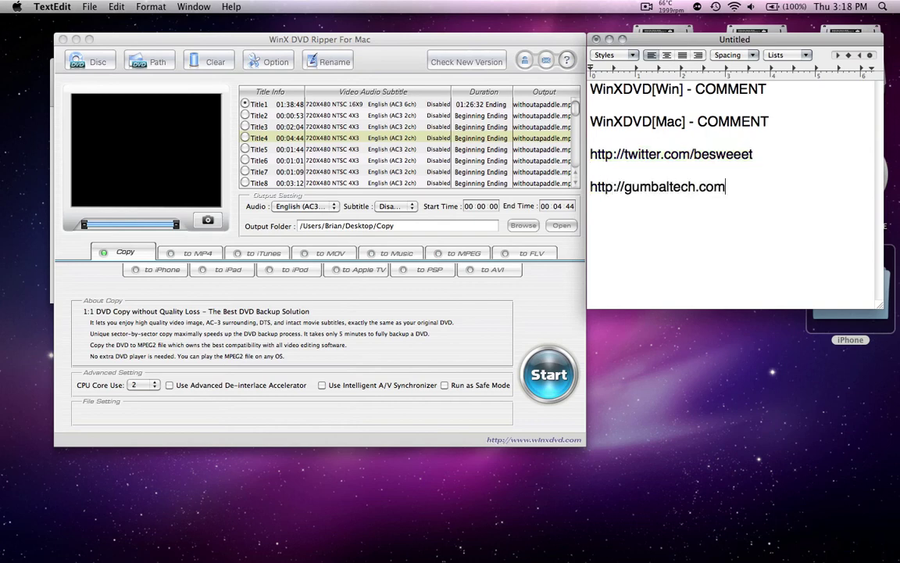
key(ctrl)
key(ctrl)
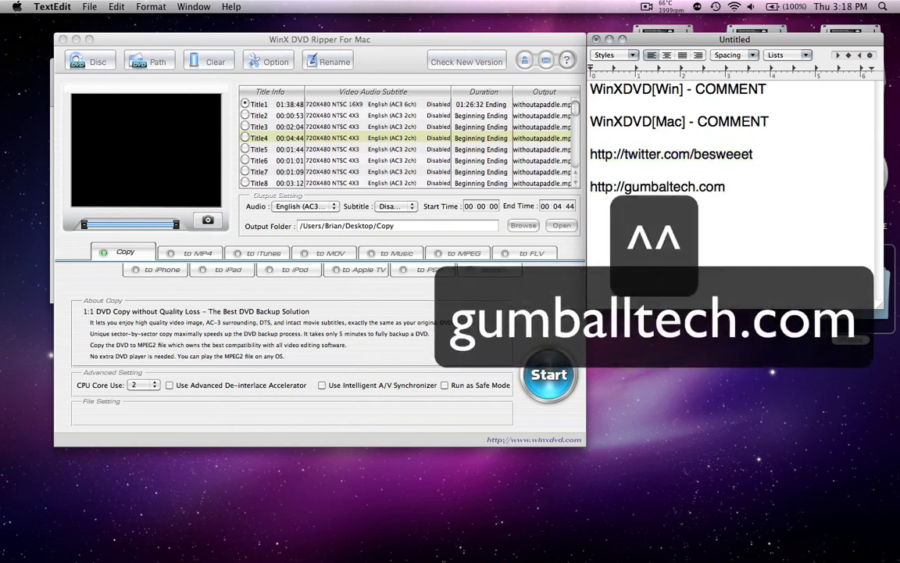